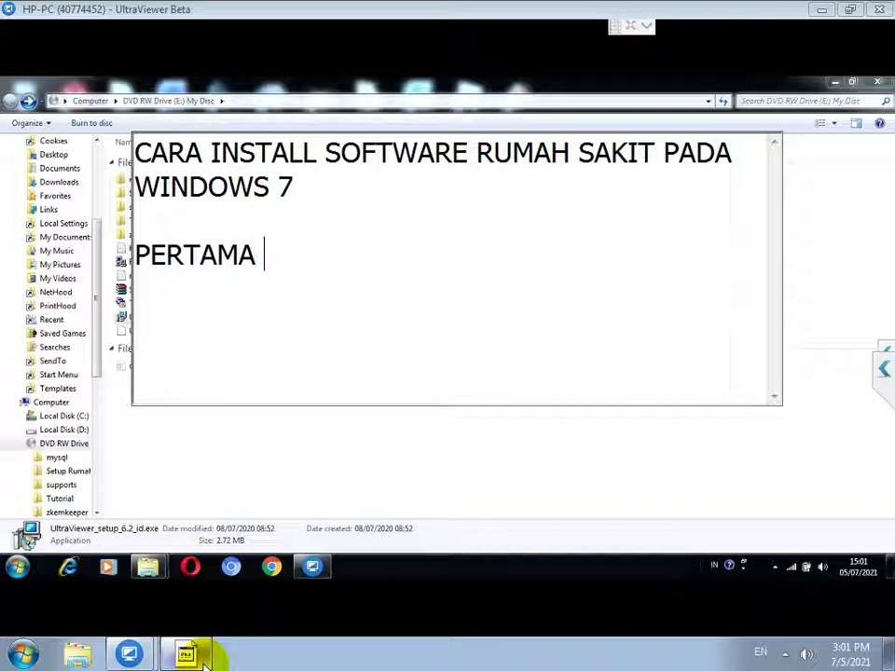
Step: Note the 32/64-bit check step in Notepad, then open Computer's Properties to read the system type
type("PERIKSA APAKAH WI")
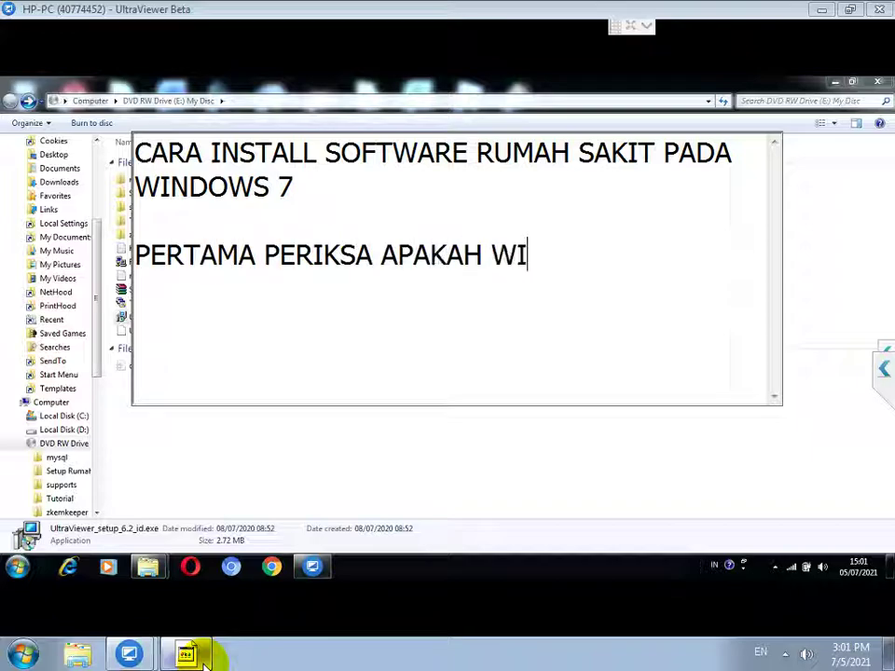
type("NDOWS NYA 32 ")
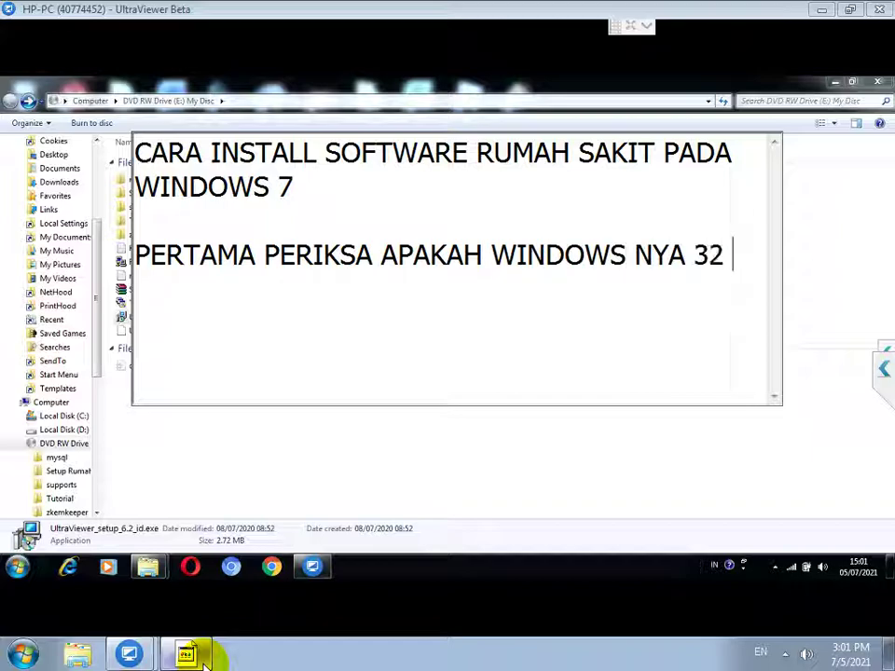
type("ATAU 64BIT")
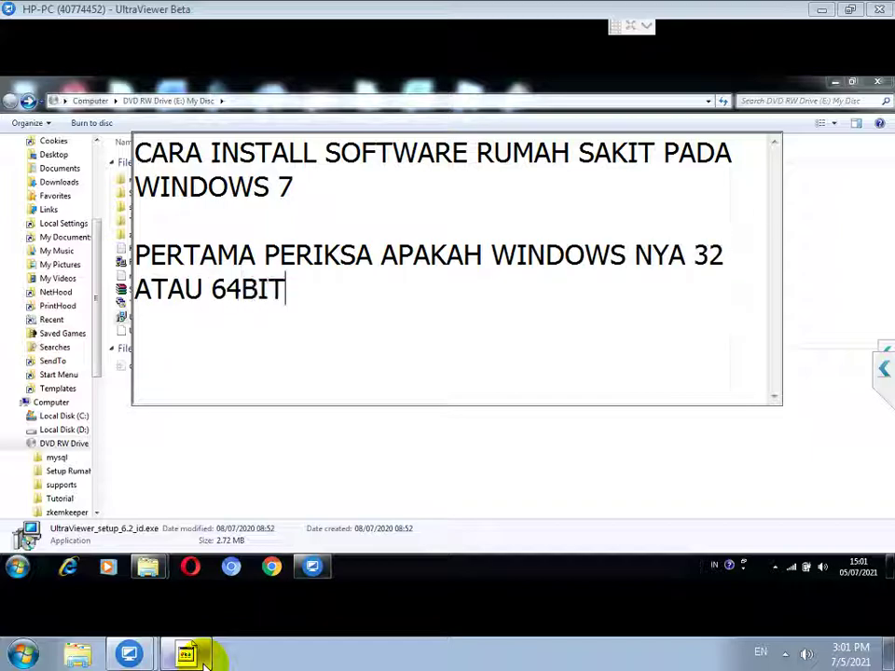
left_click(25, 568)
left_click(18, 566)
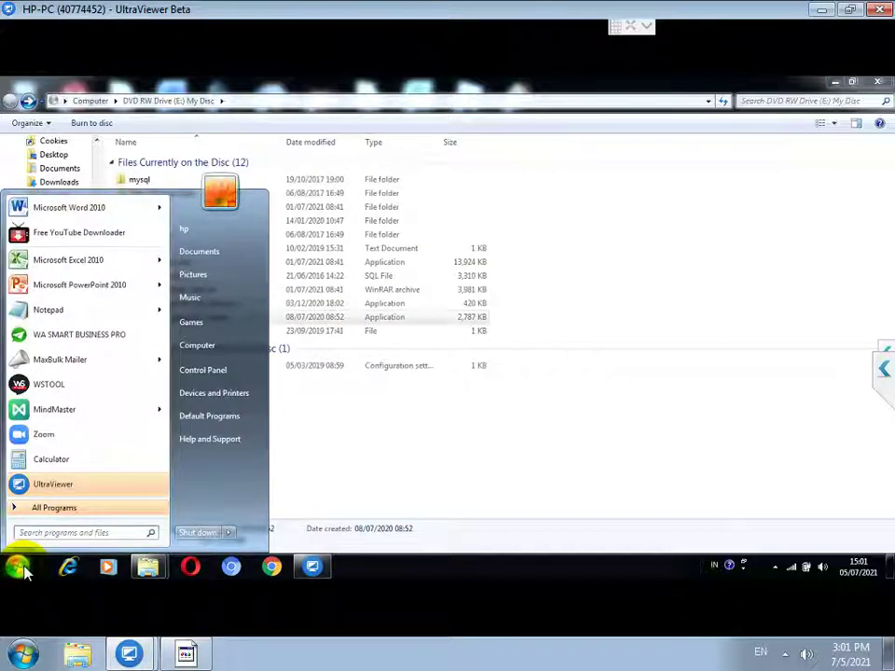
right_click(212, 349)
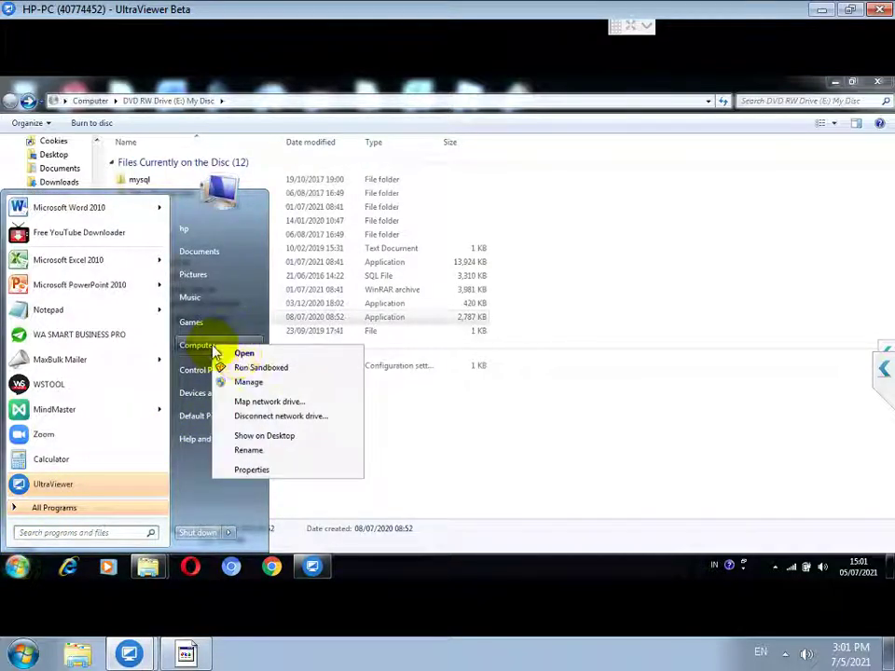
left_click(261, 471)
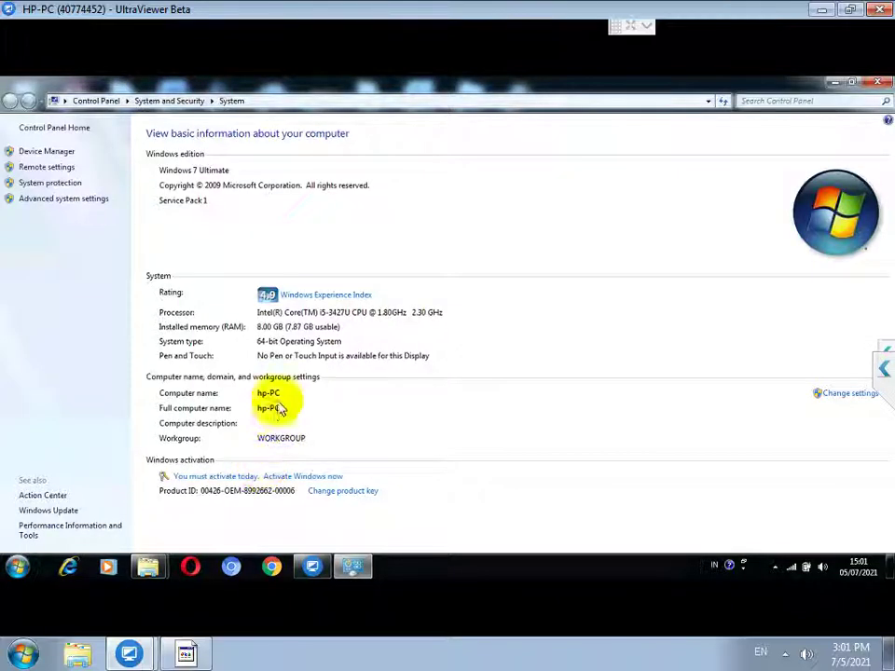
Step: Add the line 'WINDOWSNYA 64, MKAA INSTALL MYSQL 64 BIT JUGA' and return to the System page
left_click(184, 655)
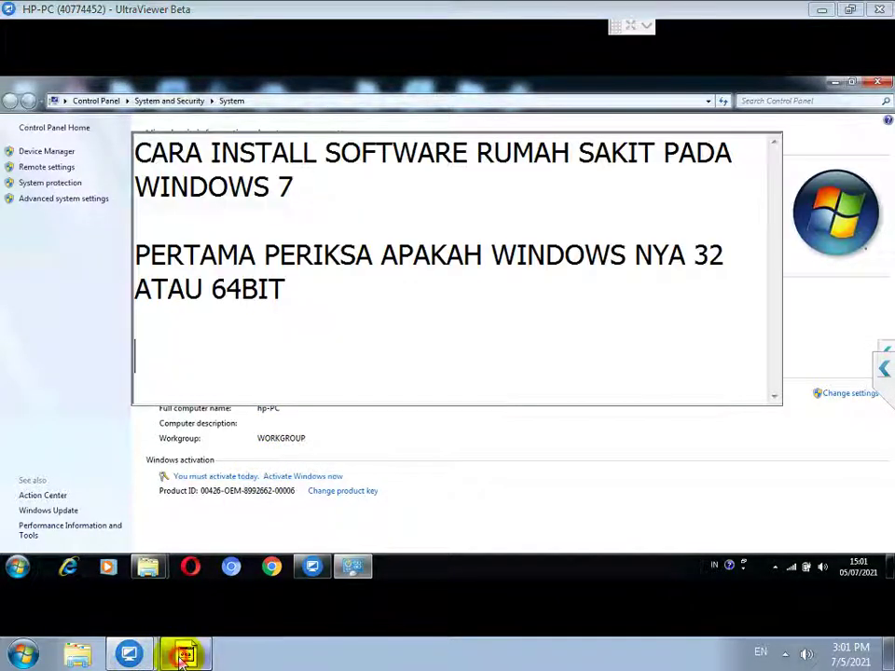
type("WINDOWSNY")
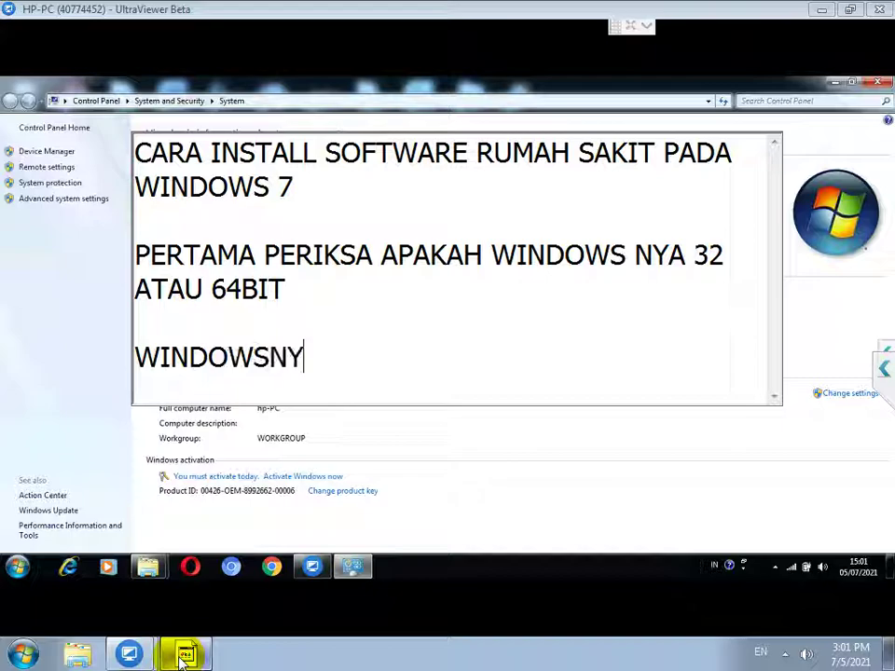
type("A 64, MKAA I")
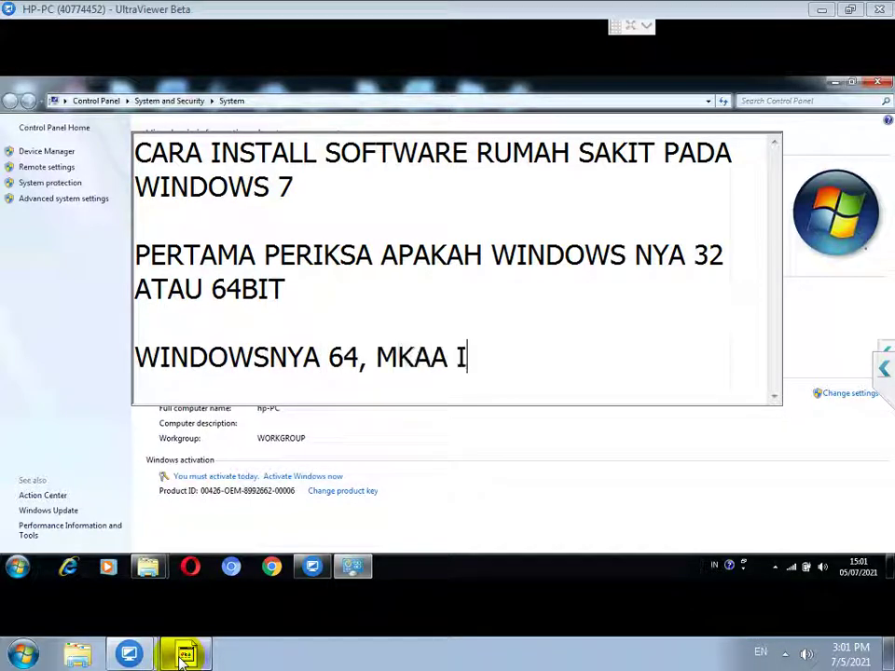
type("NSTALL MYSQL ")
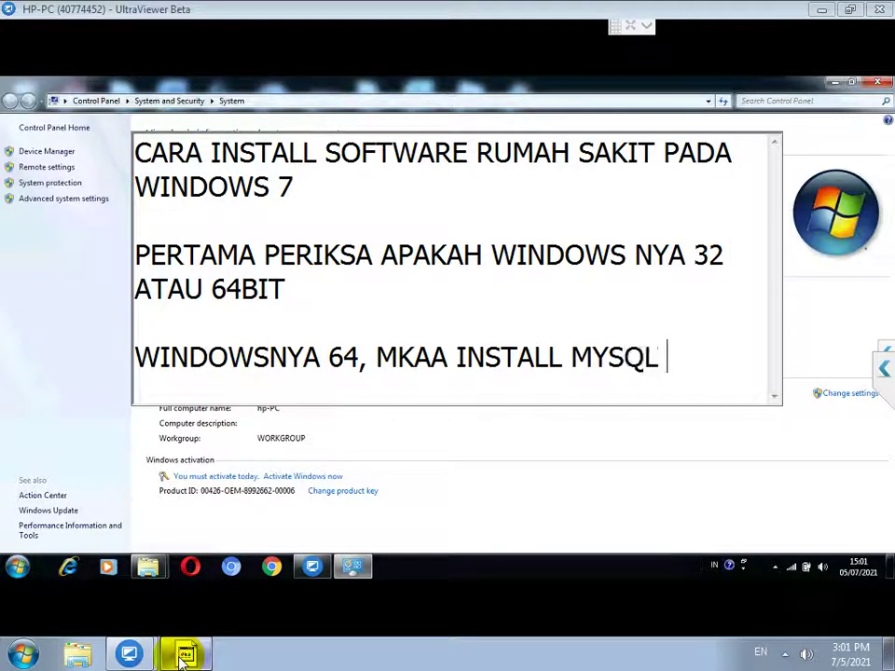
type("64 BIT JUGA")
key("Return")
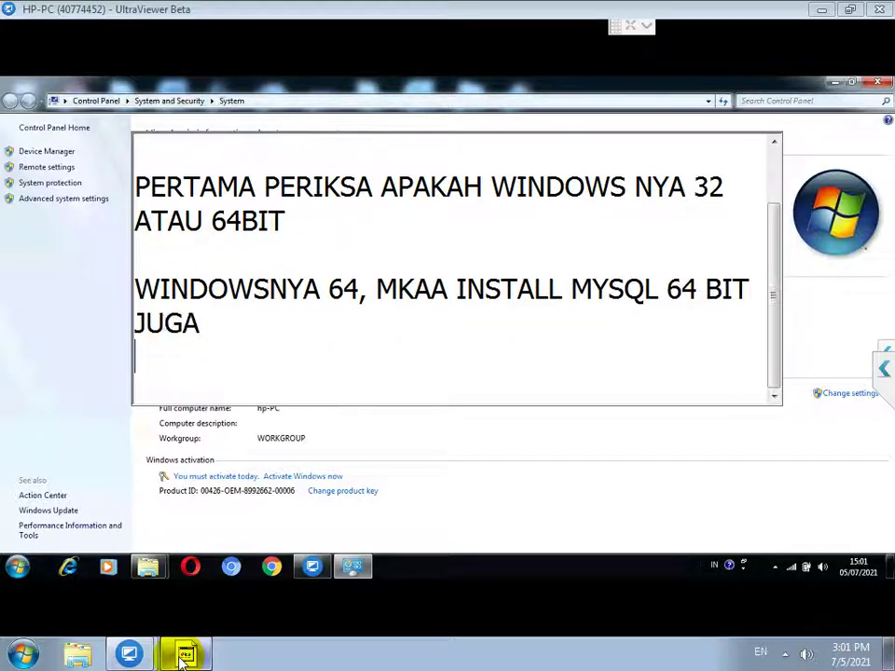
left_click(183, 656)
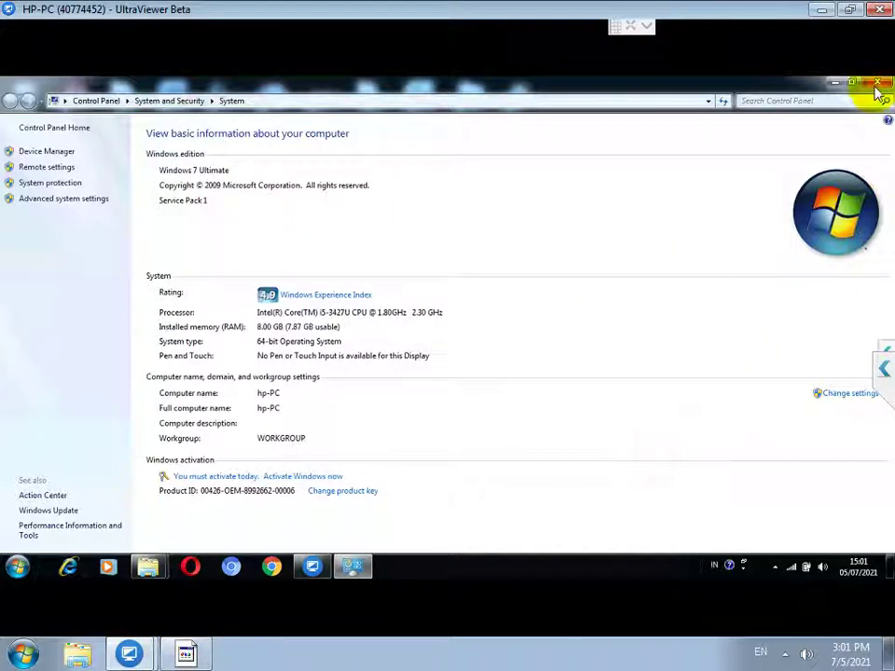
Step: Close System Properties and run 'mysql server winx64.msi' from the DVD's mysql folder
left_click(883, 86)
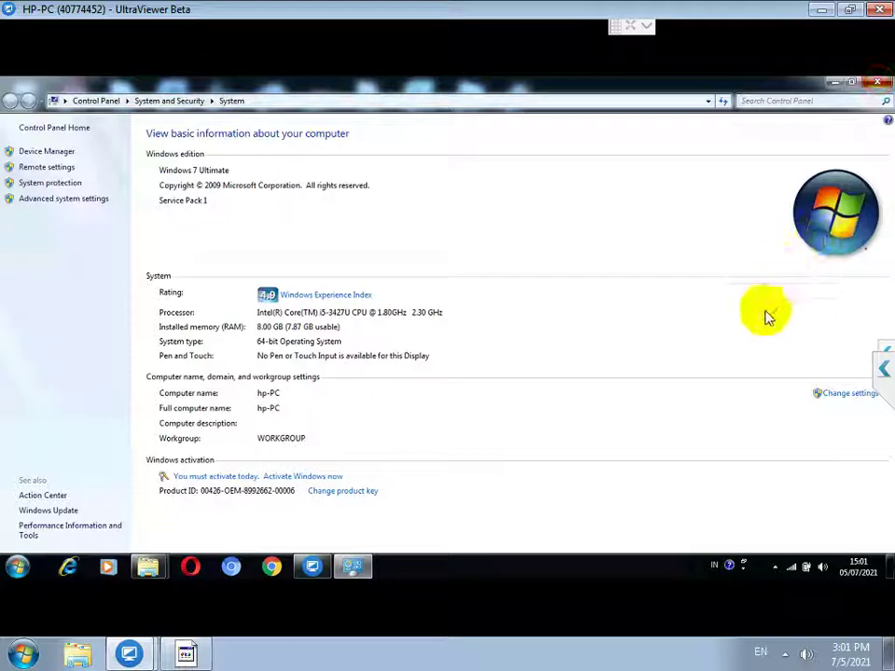
left_click(785, 657)
left_click(570, 424)
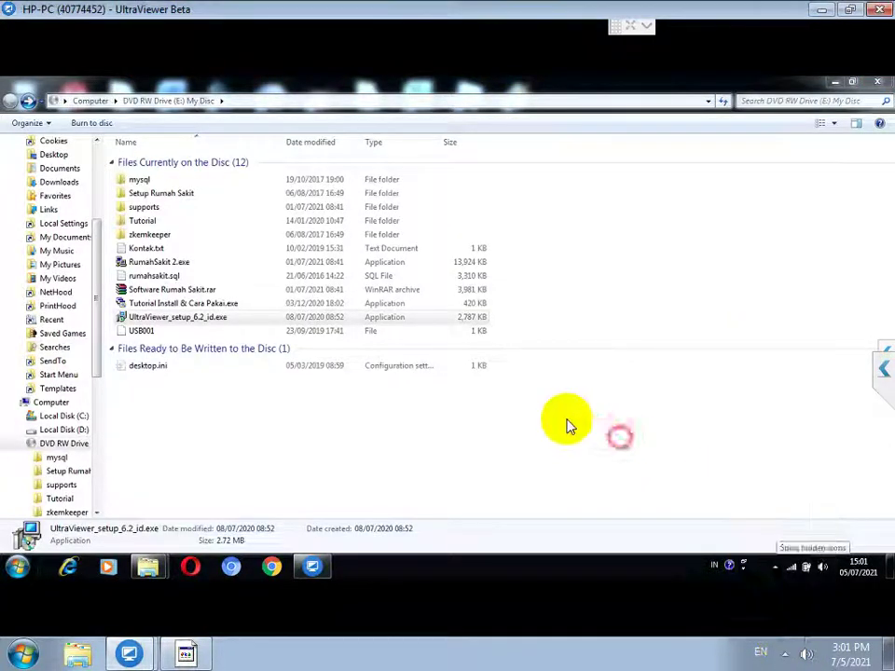
left_click(139, 183)
double_click(140, 184)
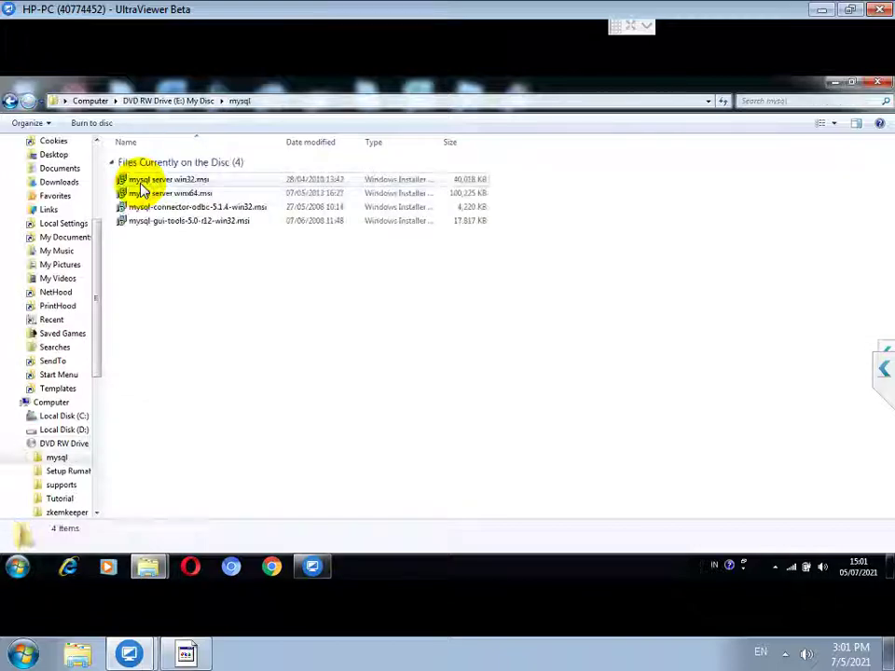
left_click(164, 194)
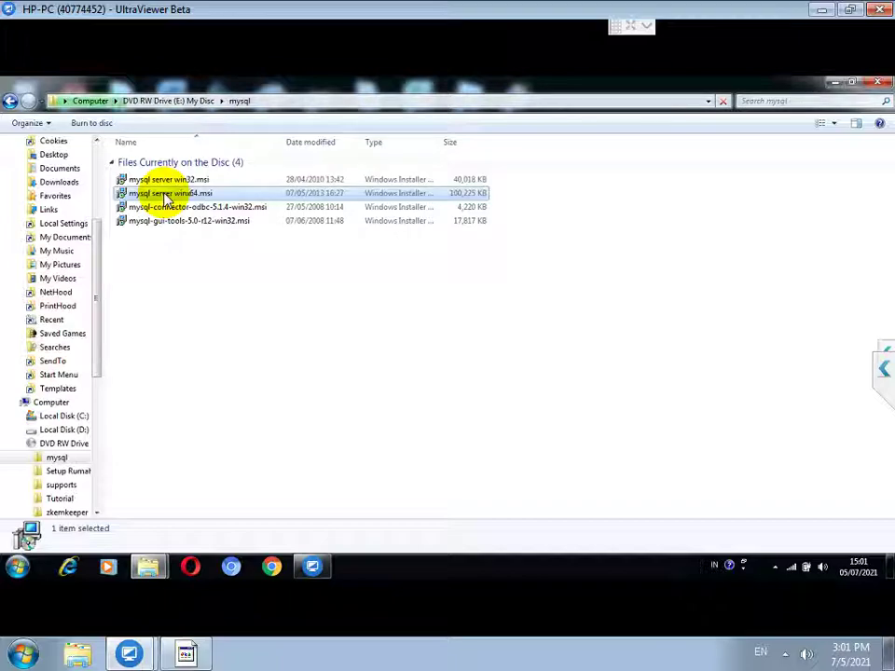
double_click(164, 196)
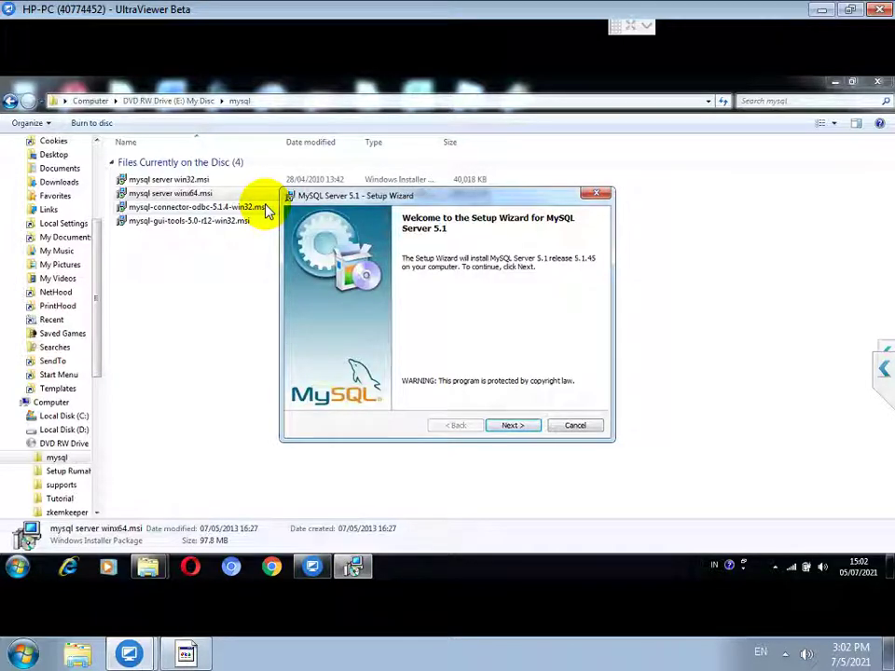
Step: Install MySQL Server 5.1 as Typical, skip the Enterprise pages, untick registration, and launch configuration
left_click(504, 430)
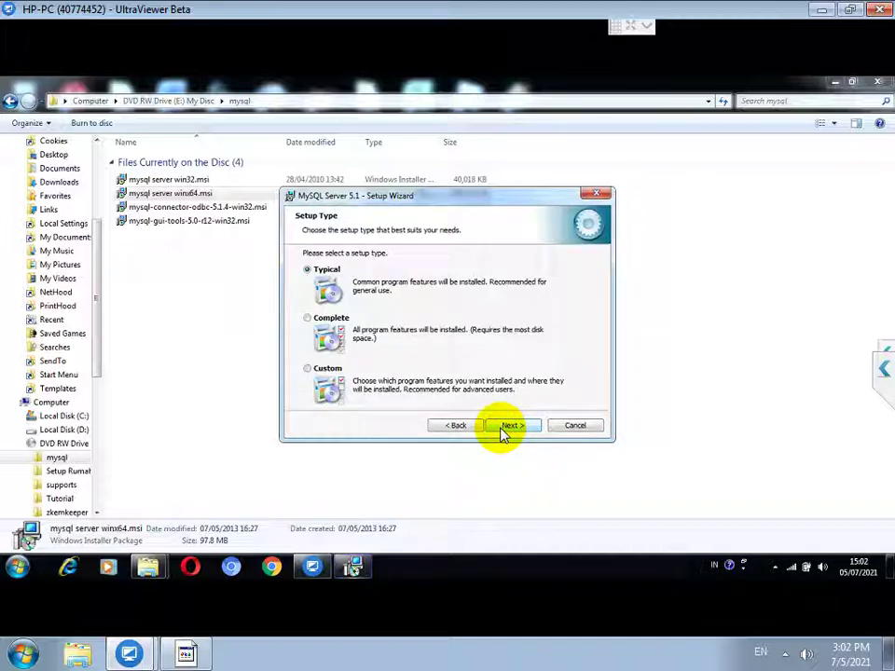
left_click(504, 430)
left_click(512, 426)
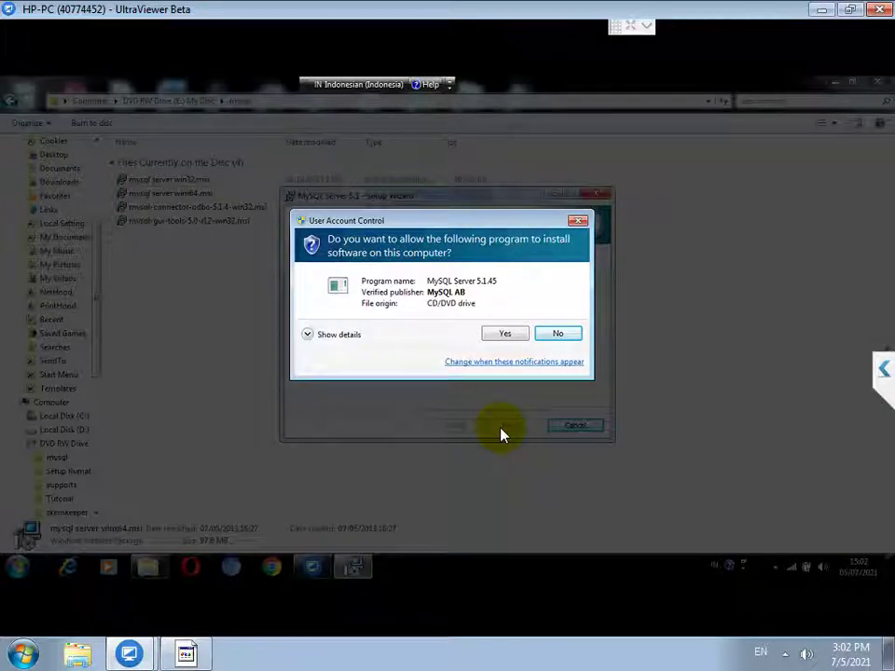
left_click(501, 333)
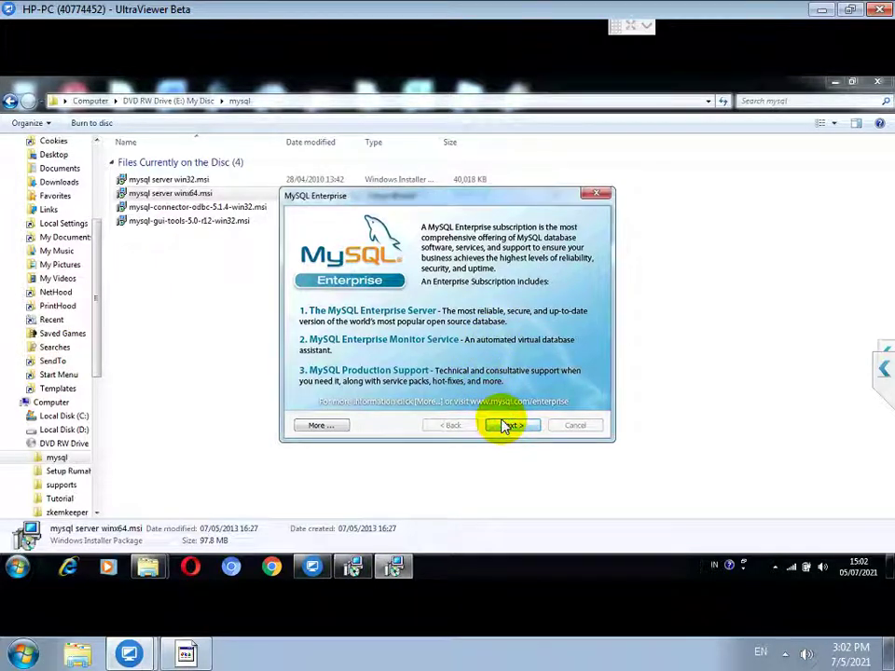
left_click(509, 425)
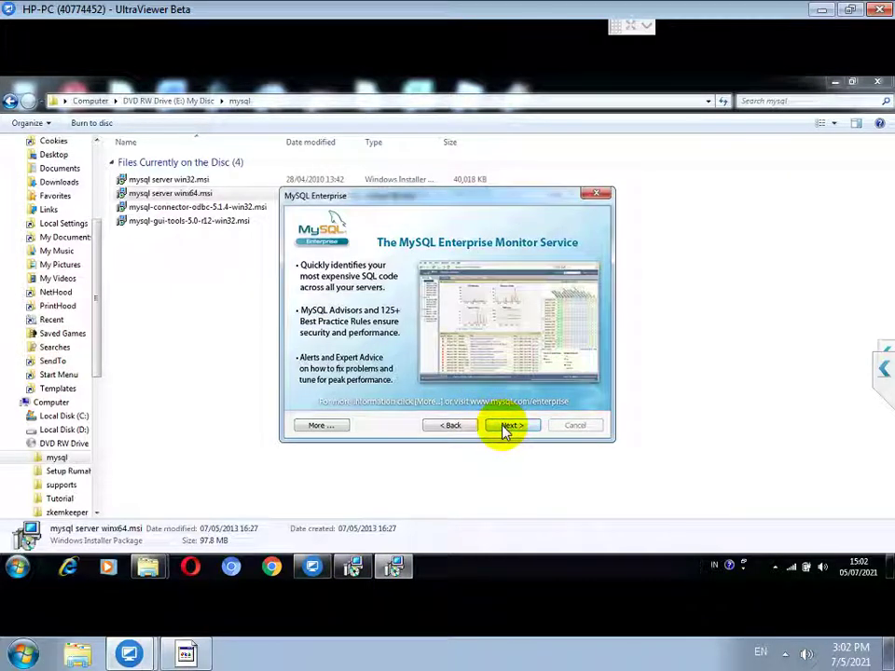
left_click(509, 424)
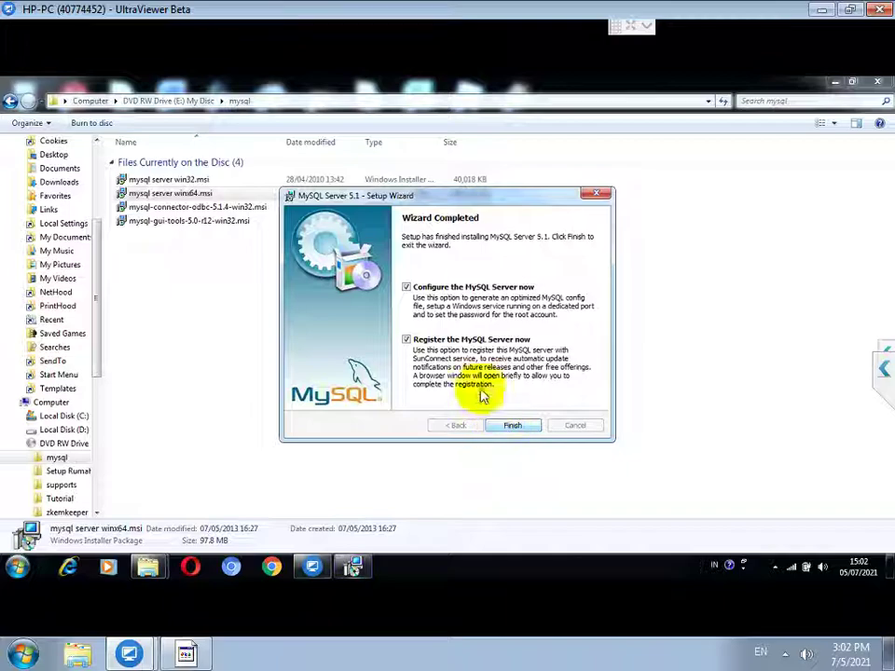
left_click(406, 339)
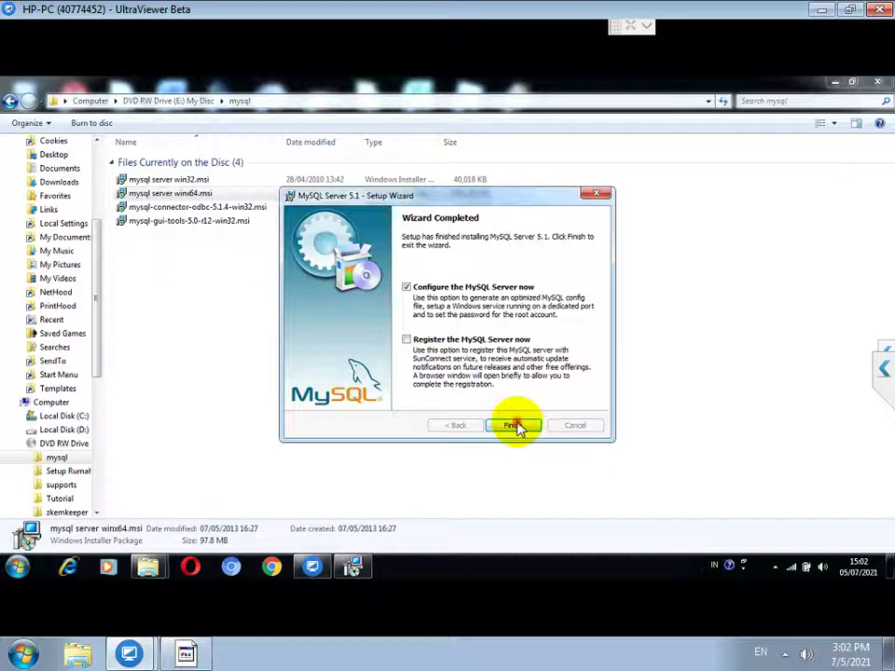
left_click(514, 425)
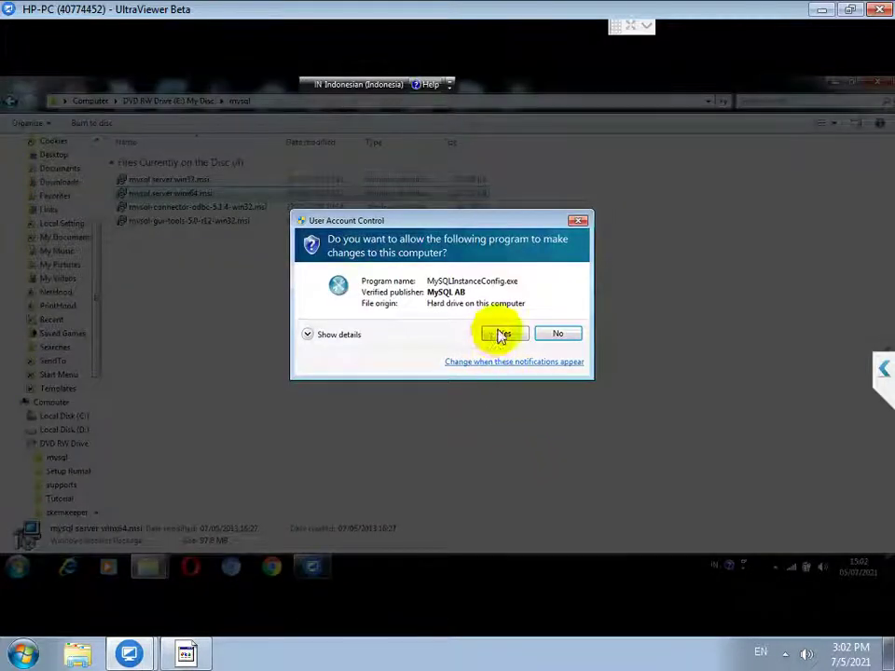
left_click(499, 335)
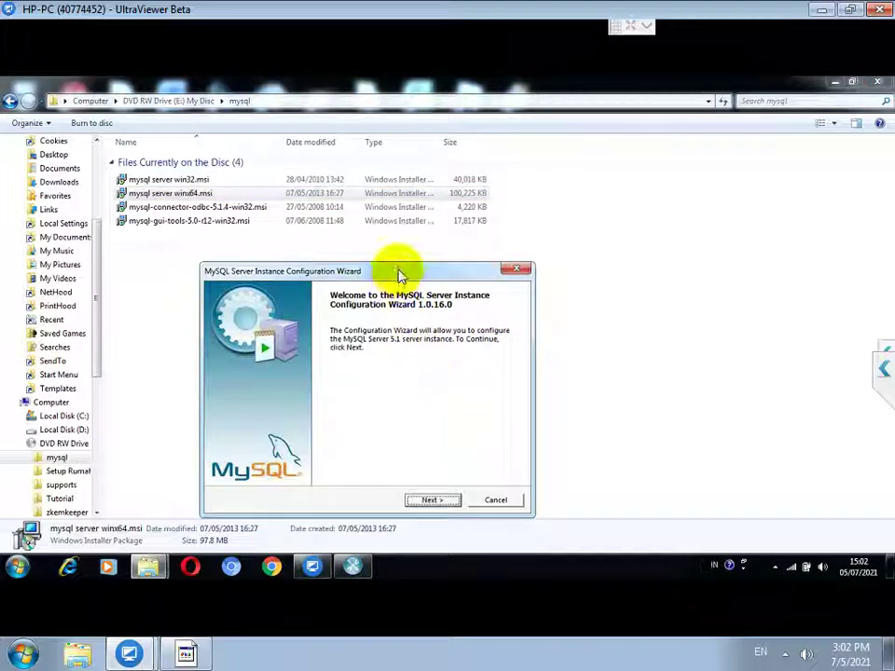
Step: Choose Detailed configuration, Developer Machine, Multifunctional database, default InnoDB settings and Decision Support connections
left_click_drag(397, 270, 501, 82)
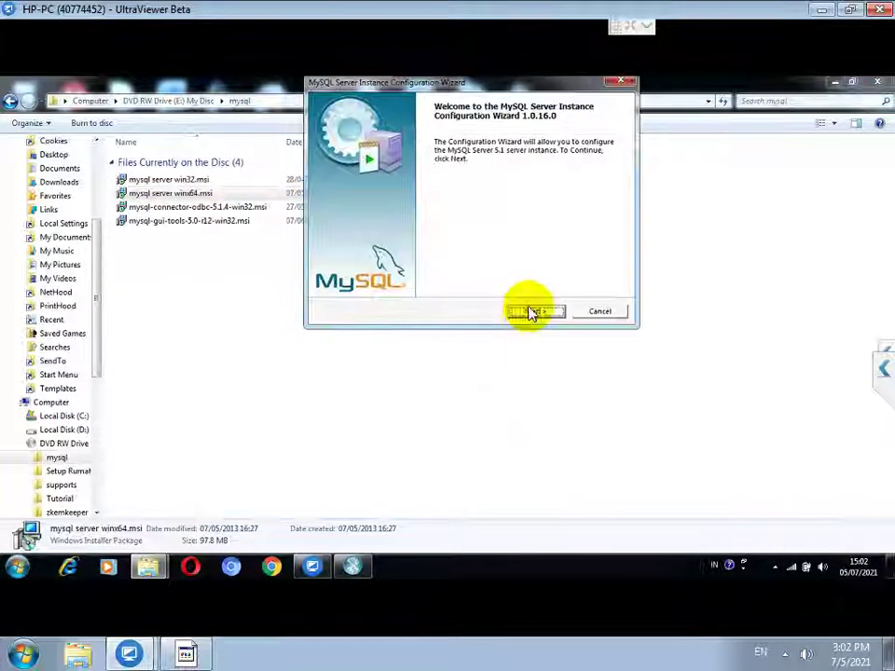
left_click(529, 315)
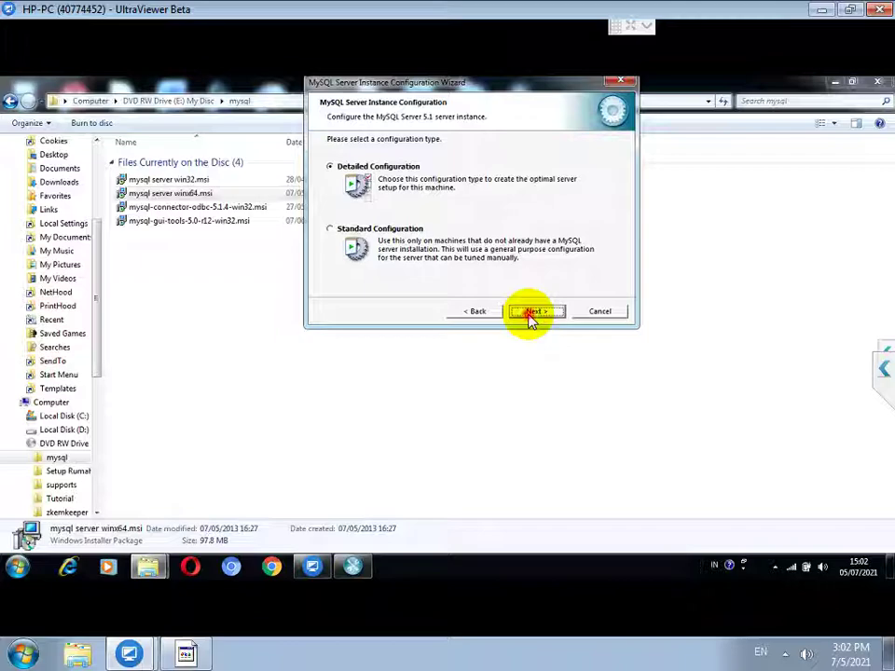
left_click(529, 315)
left_click(529, 315)
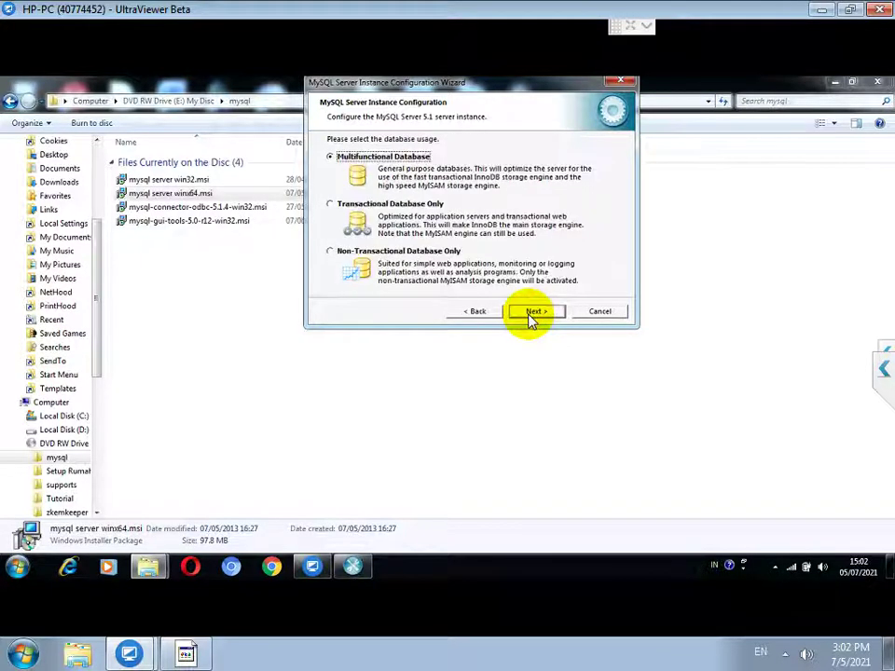
left_click(530, 315)
left_click(530, 317)
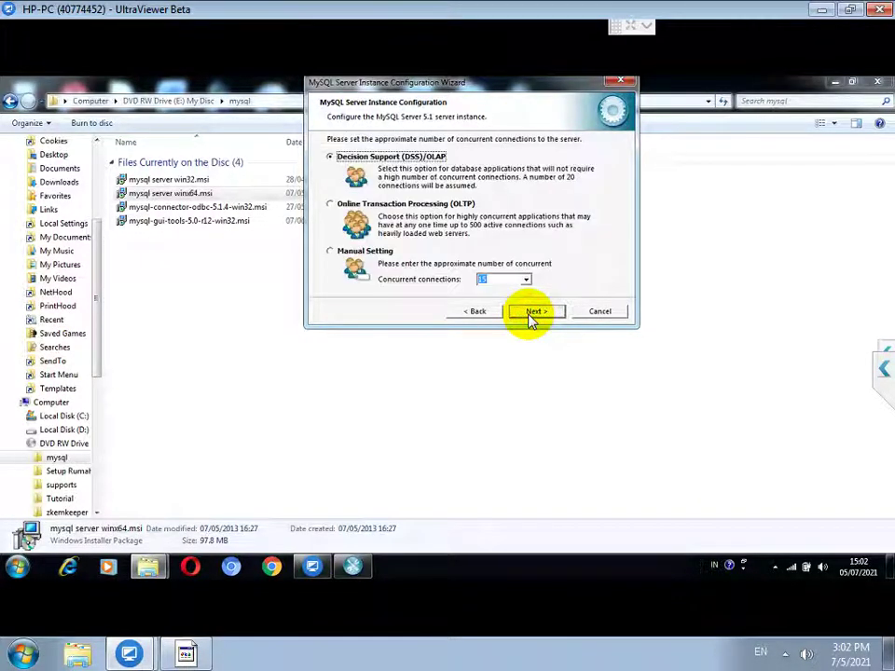
left_click(530, 315)
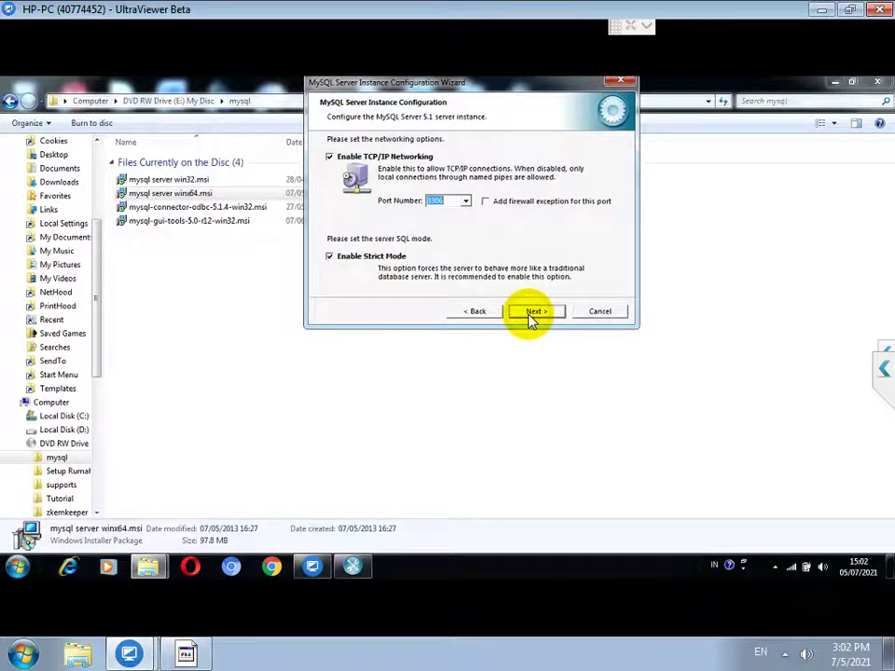
Step: Add a port 3306 firewall exception, keep standard charset and Windows service, and enable remote root access
left_click(485, 201)
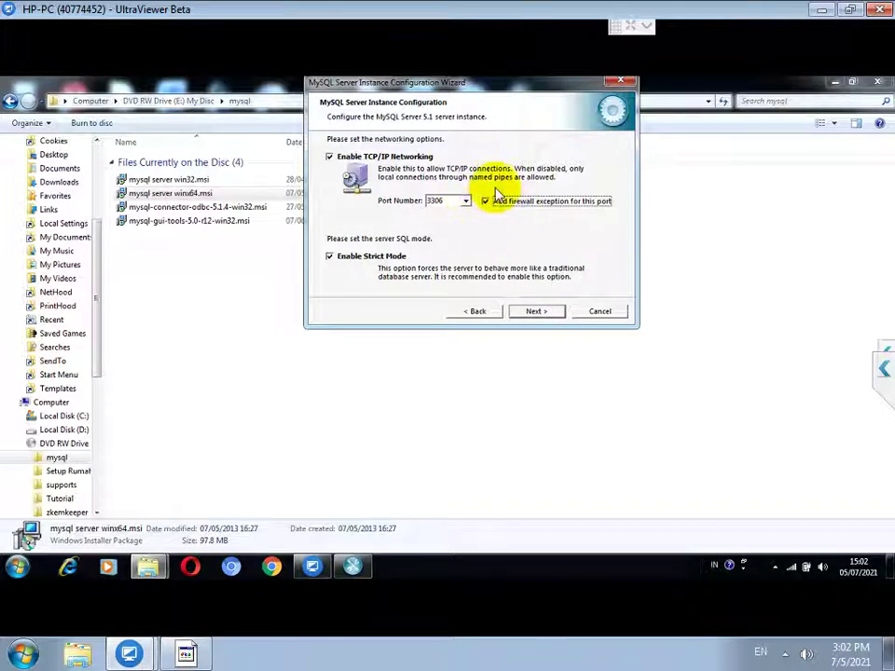
left_click(532, 313)
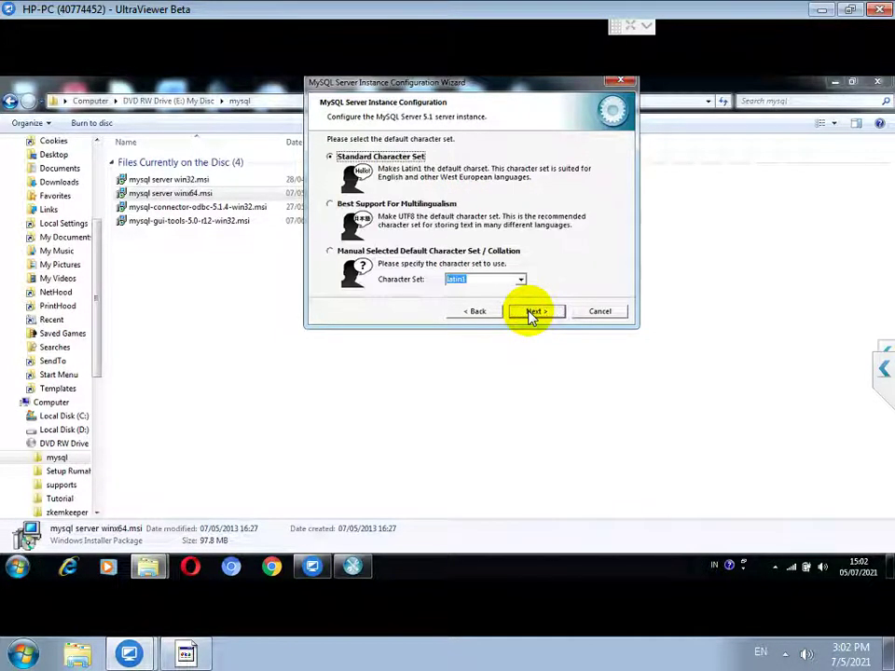
left_click(531, 313)
left_click(531, 313)
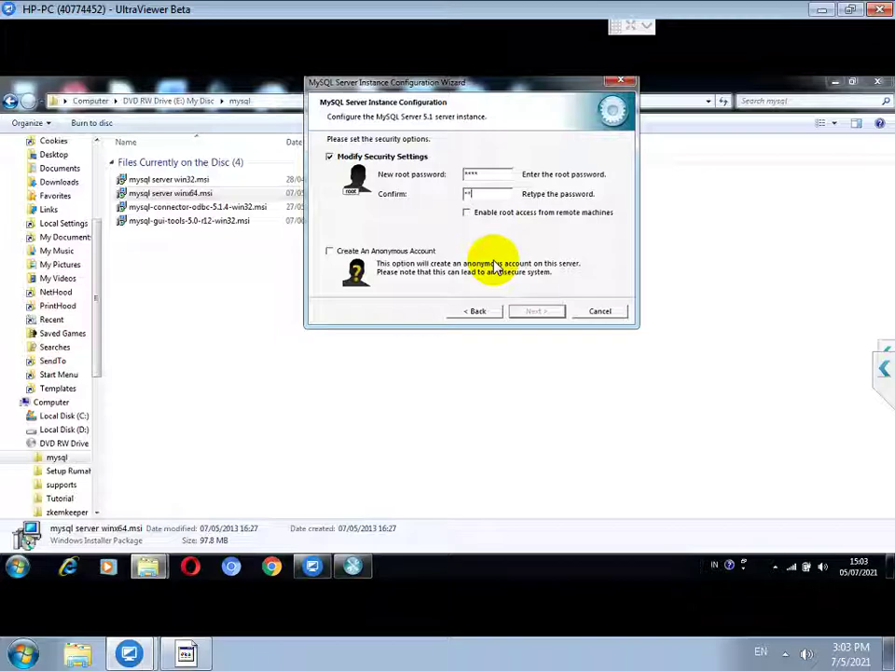
left_click(469, 213)
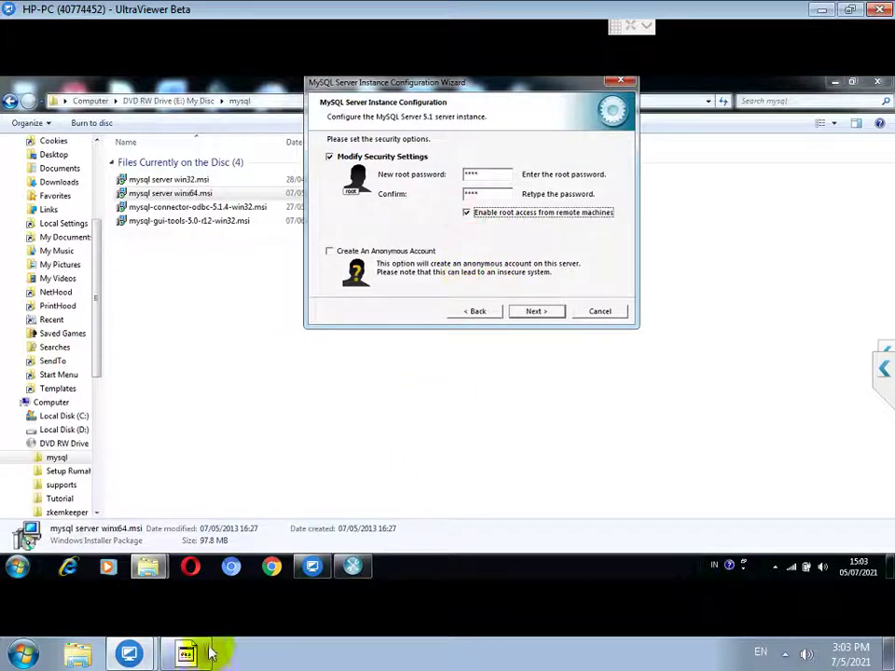
left_click(192, 653)
Step: Note that the password and confirm fields both take the root password in all lowercase
type("PASS")
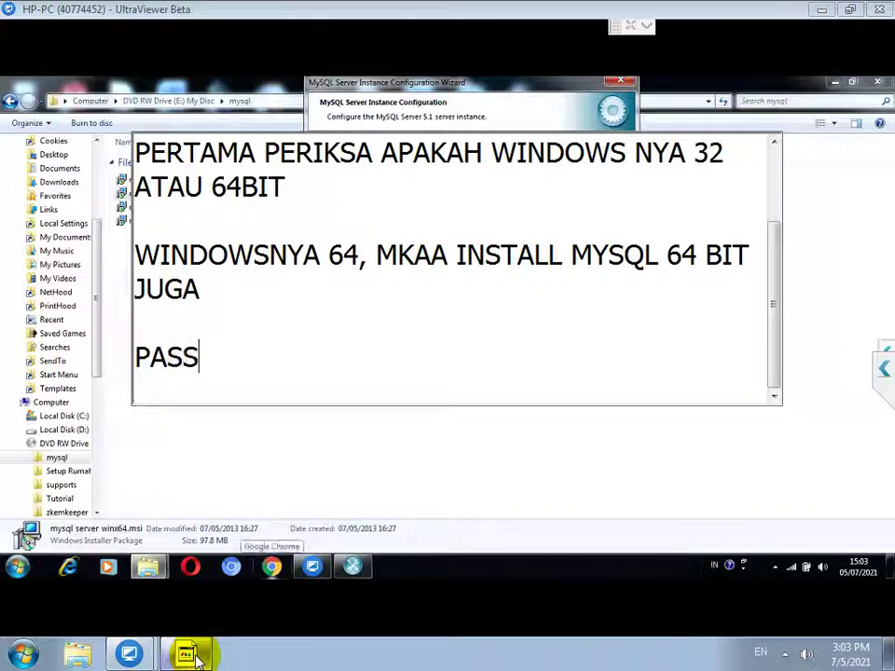
type("WORD DAN CONFDI")
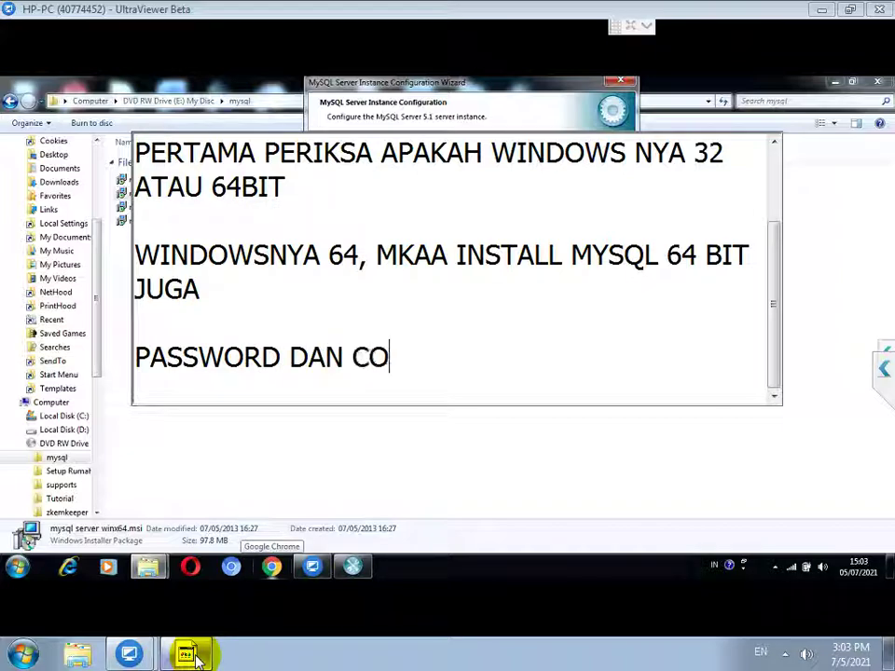
key("BackSpace")
key("BackSpace")
type("IR")
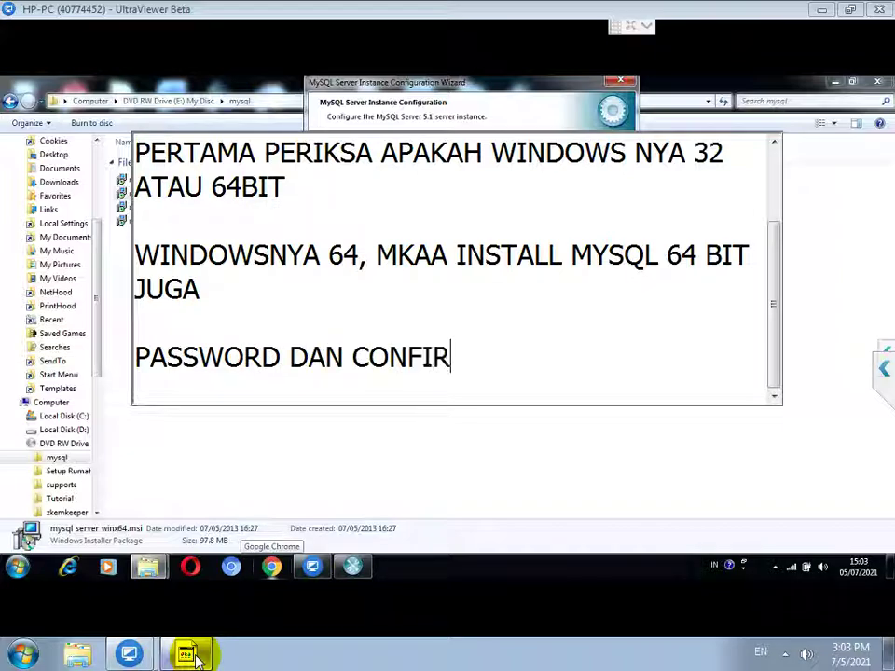
type("M DIISI DENGAN ROOT")
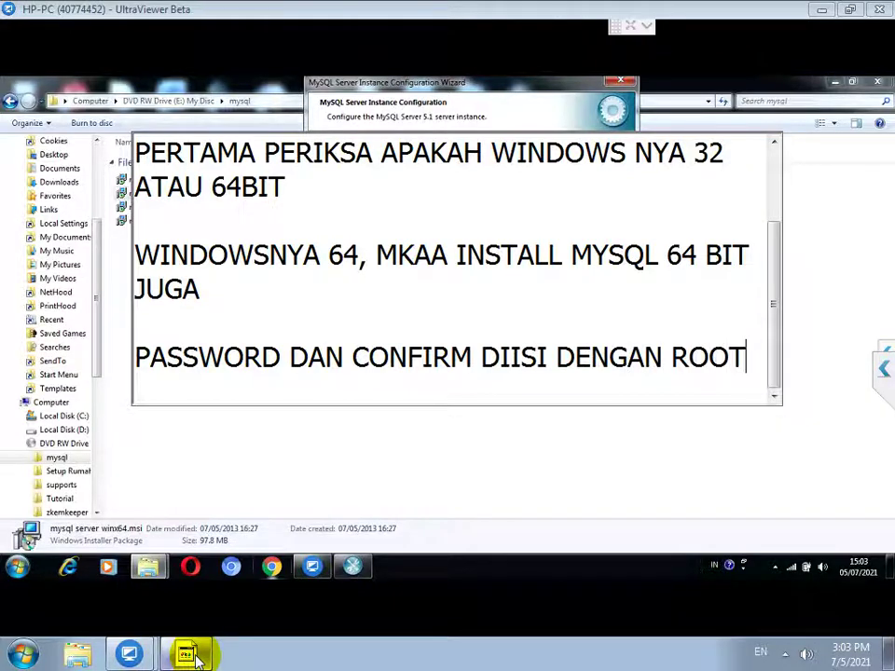
type(" SEMUA KECFIL")
key("BackSpace")
key("BackSpace")
type("IL SEMUA")
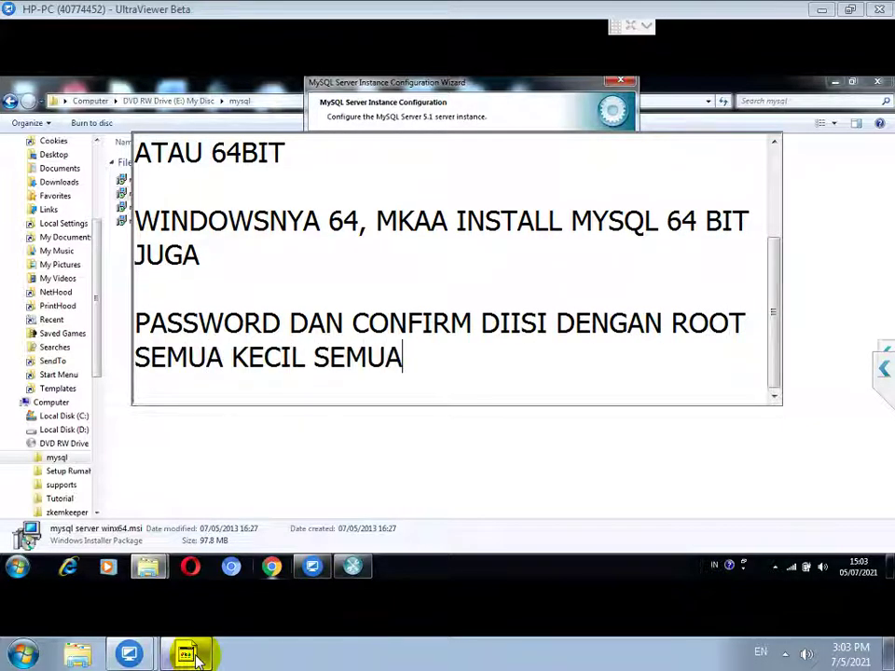
key("Return")
key("Return")
Step: Execute the instance configuration to start the MySQL service, then close the finished wizard
left_click(493, 101)
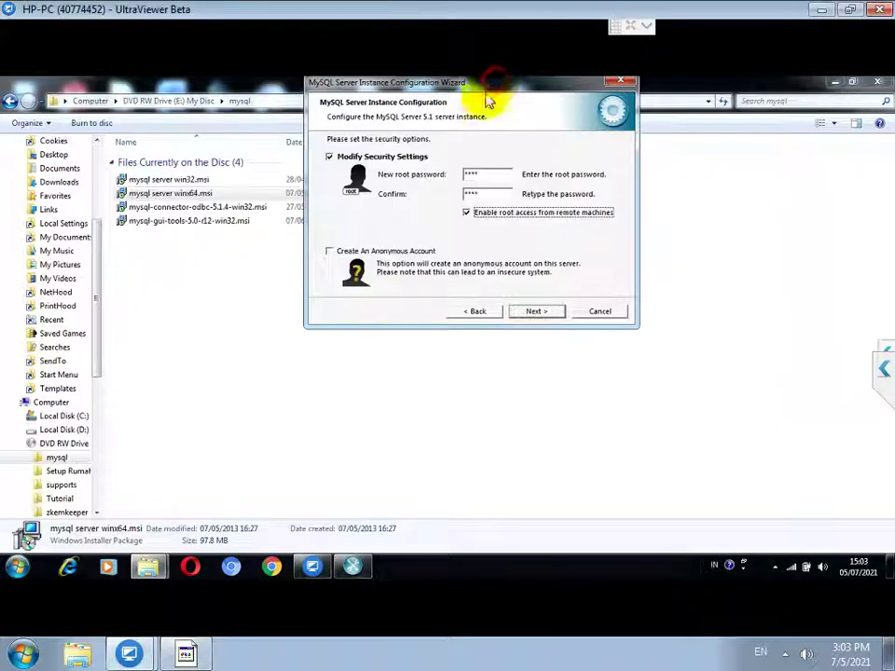
left_click(537, 313)
left_click(538, 312)
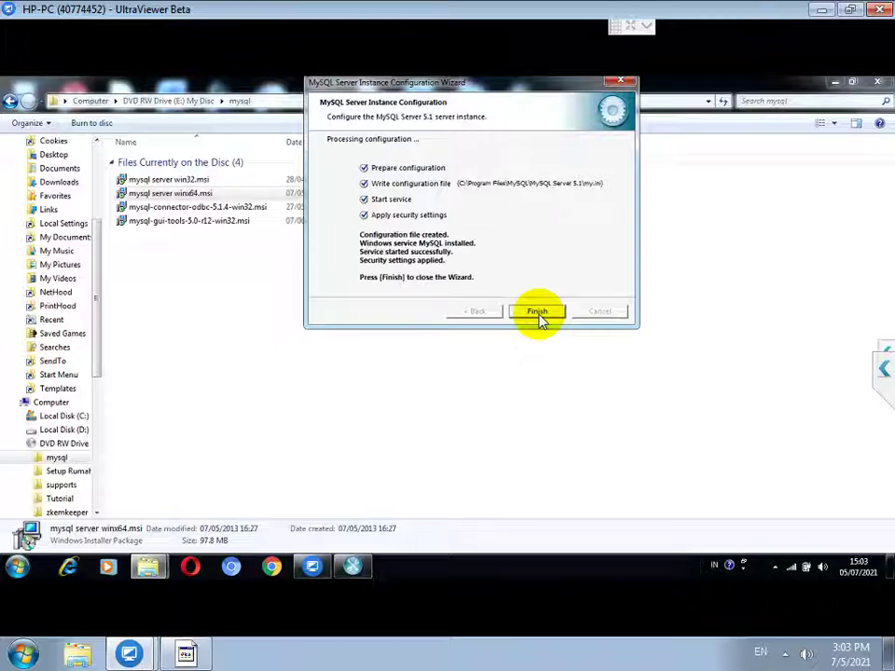
left_click(538, 313)
left_click(186, 654)
Step: Add 'SELANJUTNYA INSTALL MYSQL CONNECTOR ODBC PAKAI YANG 32 BIT SAJA' and select mysql-connector-odbc-5.1.4-win32.msi
type("SELANJUTNYA ")
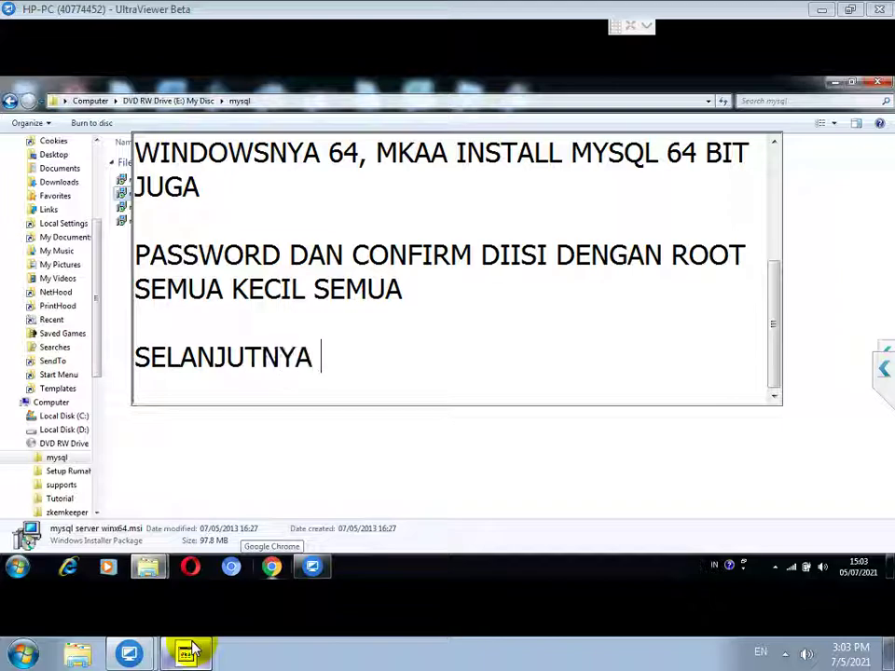
type("INSTALL MYSQL CO")
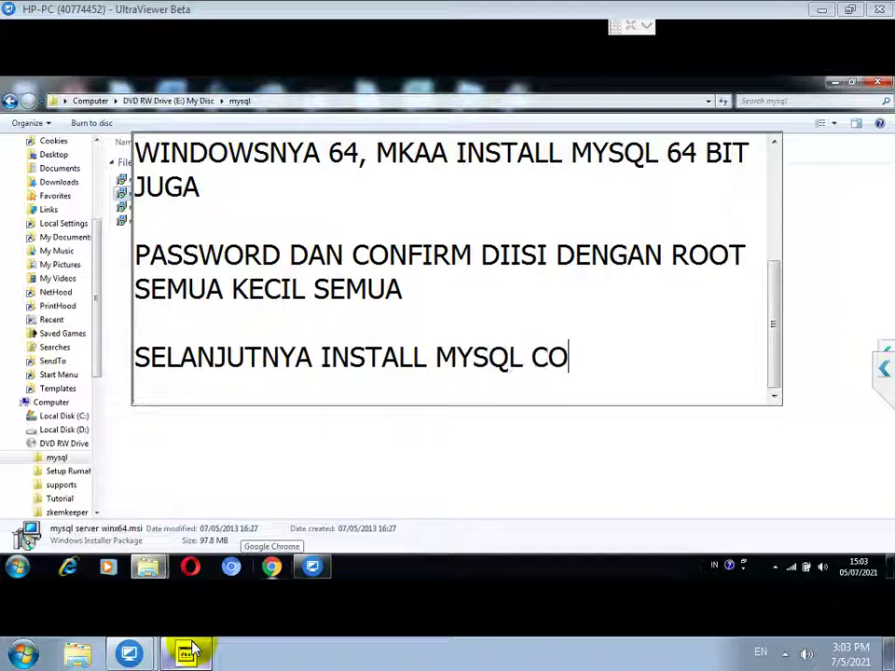
type("NNECTOR ODBC PAKAI YANG ")
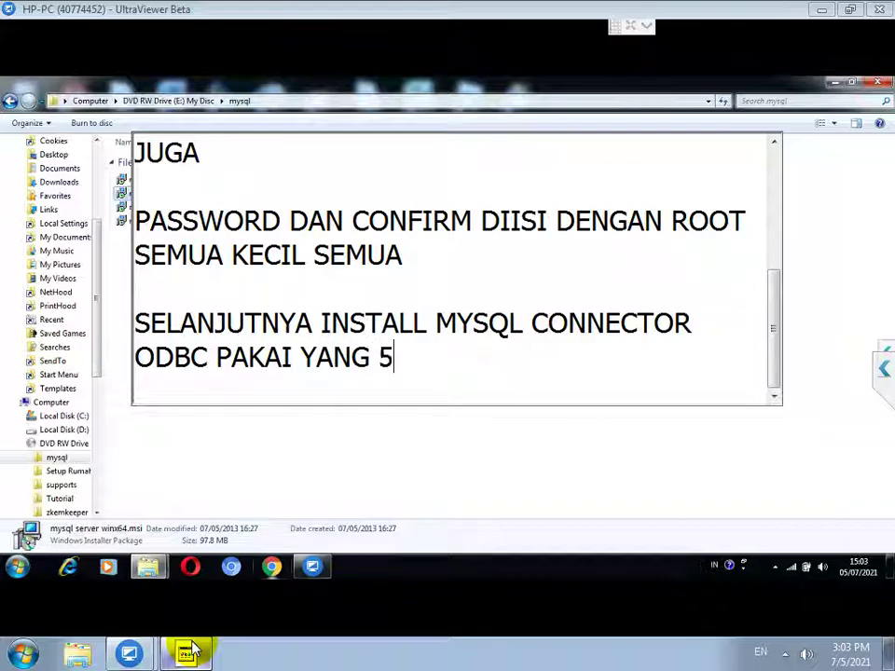
type("32 BIT SAJA")
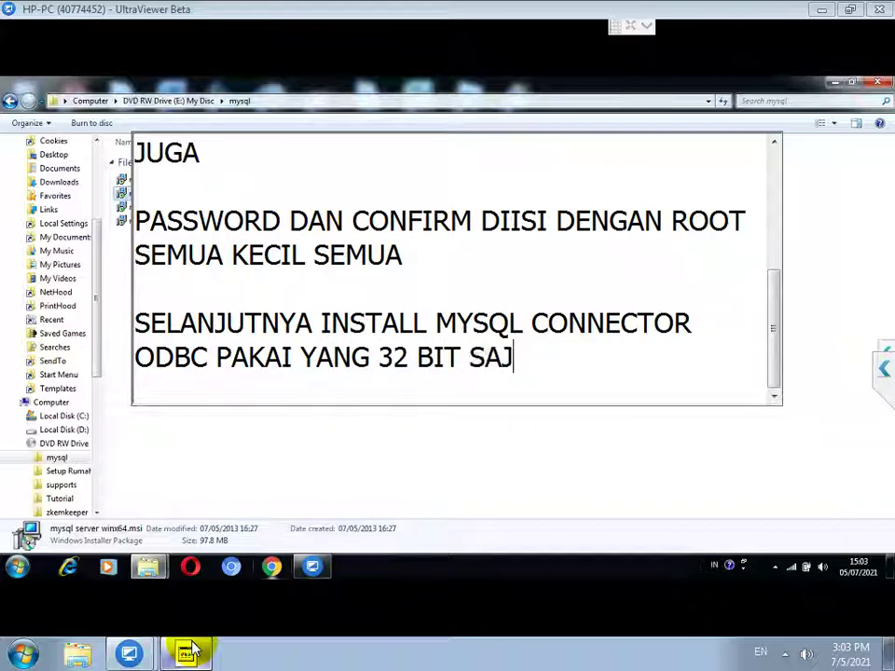
key("Return")
key("Return")
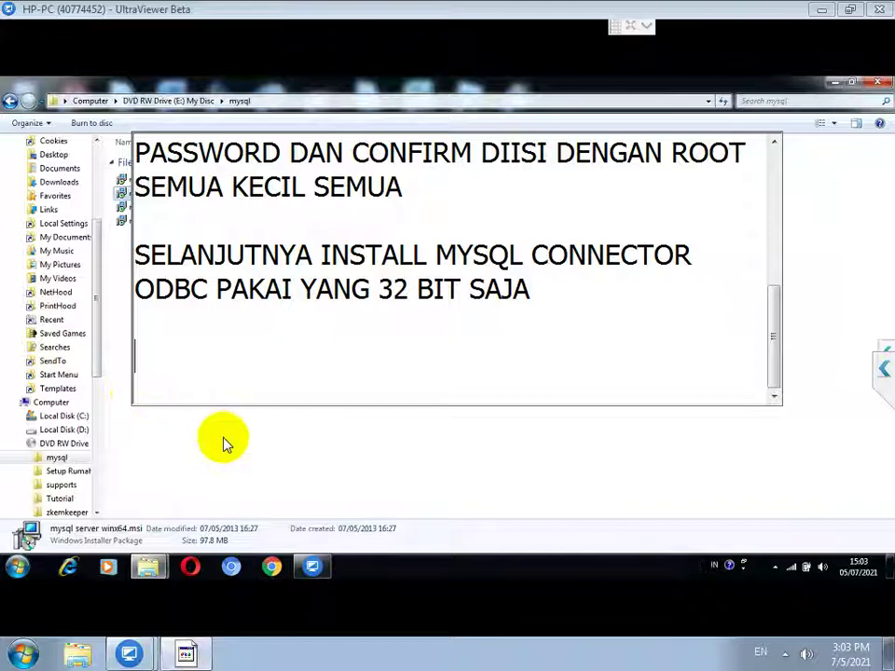
left_click(224, 439)
left_click(189, 208)
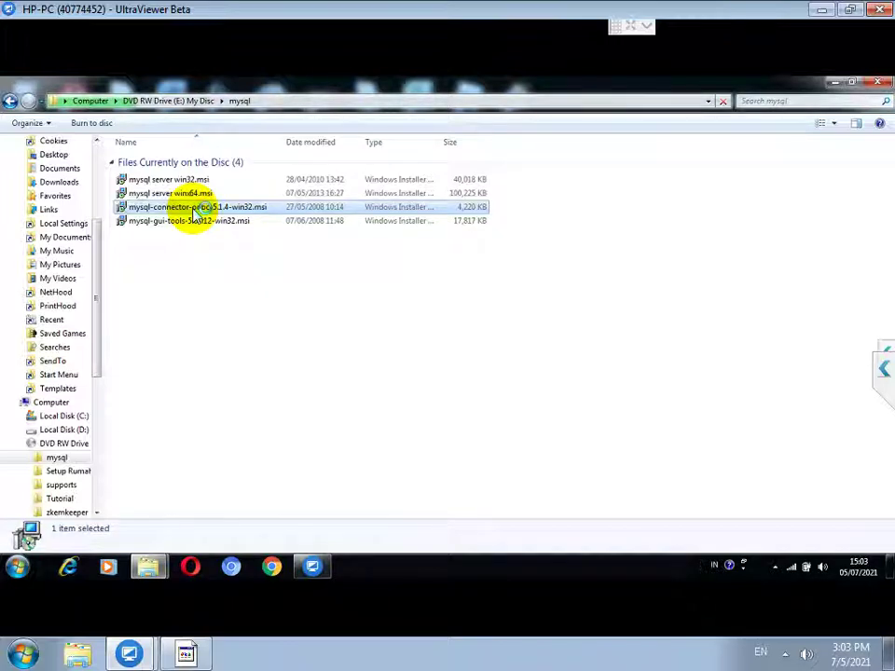
Step: Install MySQL Connector/ODBC 5.1 with the Typical setup, approving the permission prompt
double_click(194, 211)
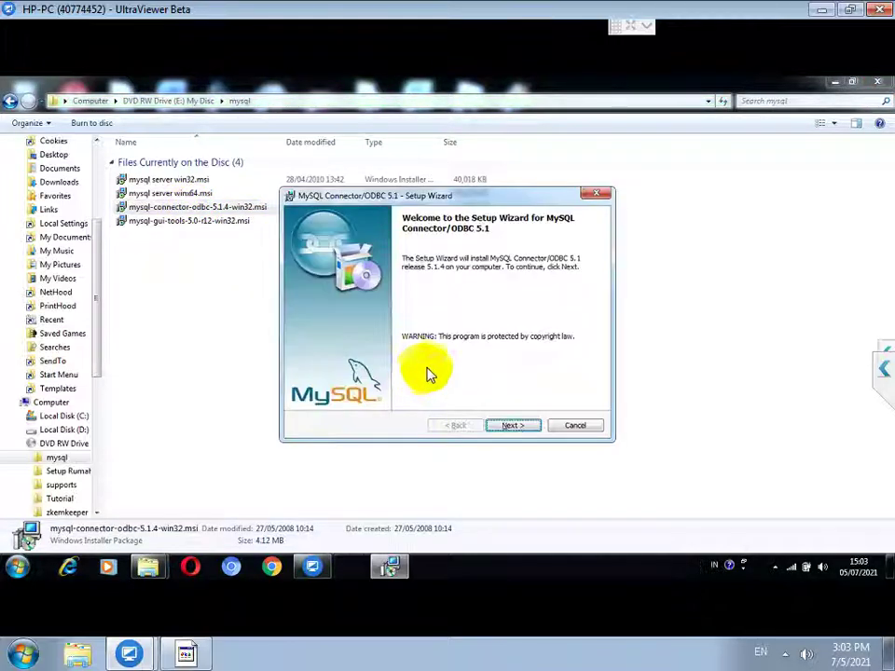
left_click(500, 425)
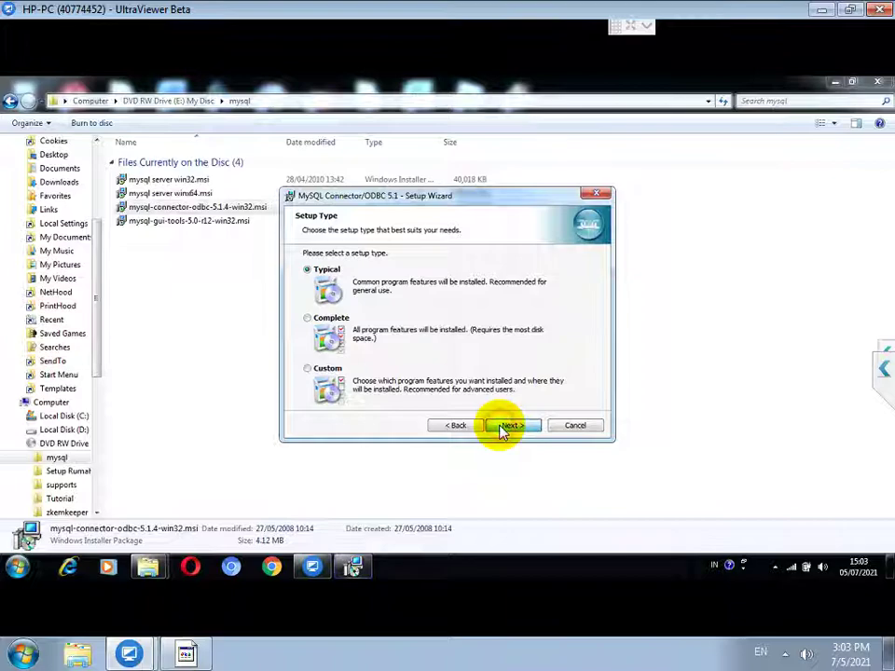
left_click(503, 429)
left_click(503, 428)
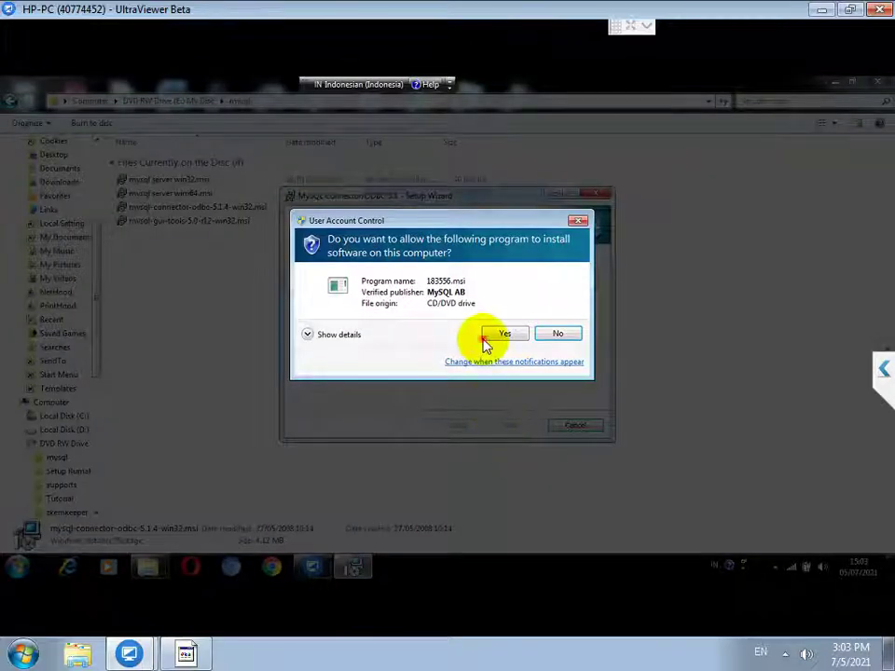
left_click(491, 337)
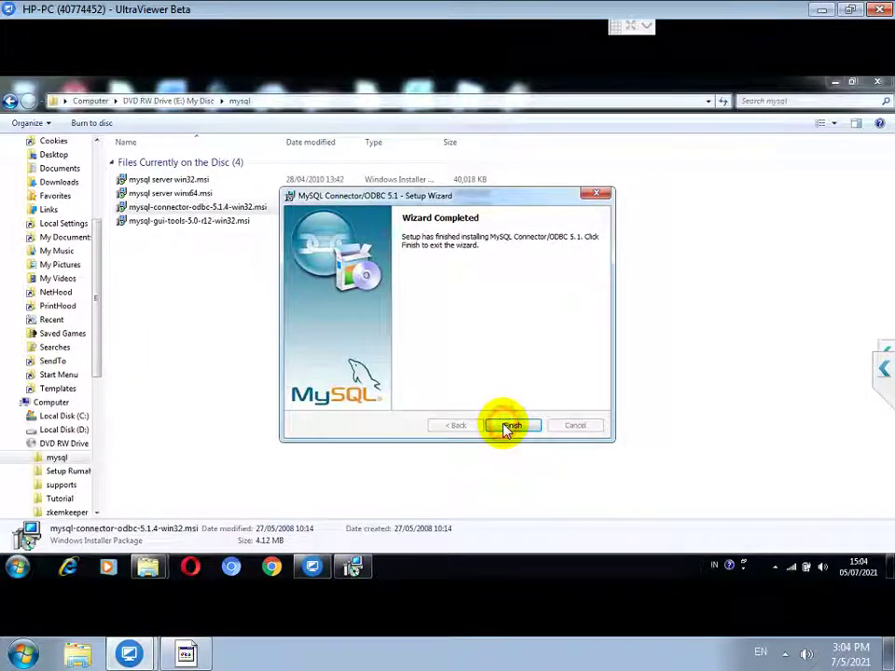
left_click(505, 427)
left_click(188, 652)
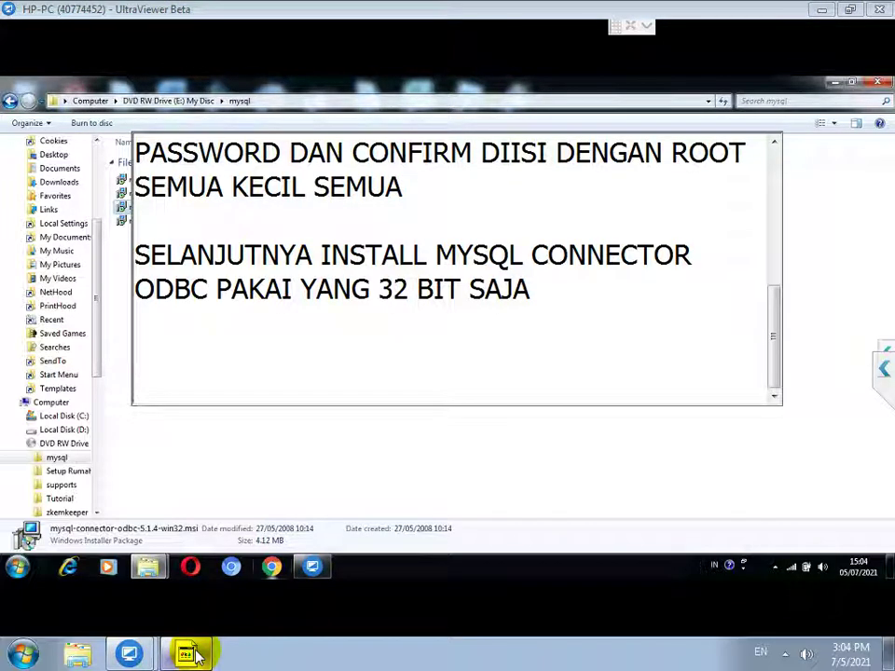
Step: Add the line 'LALU INSTALL MYSQL GUI TOOLS JUGA PAKAI YANG 32BIT SAJA' and minimize Notepad
type("LALU INSTALL M")
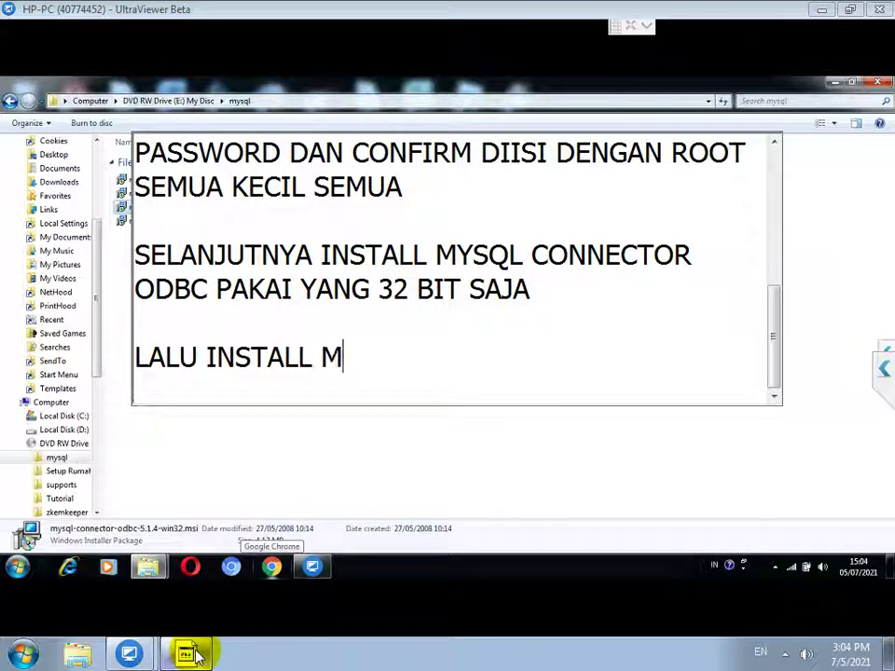
type("YSQL GUI TOOLS ")
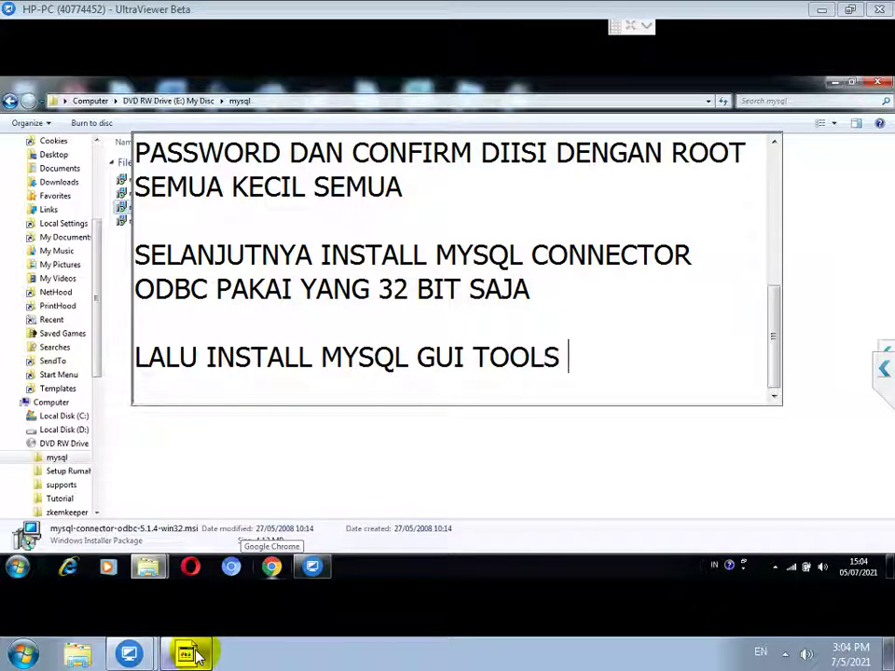
type("JUGA PAKAI YA")
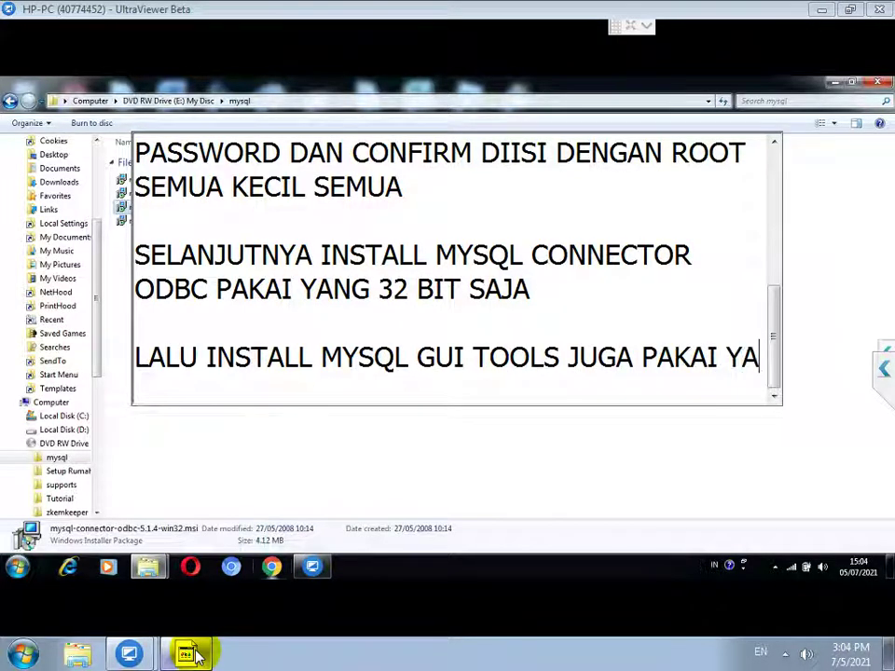
type("NG 32BIT SAJA")
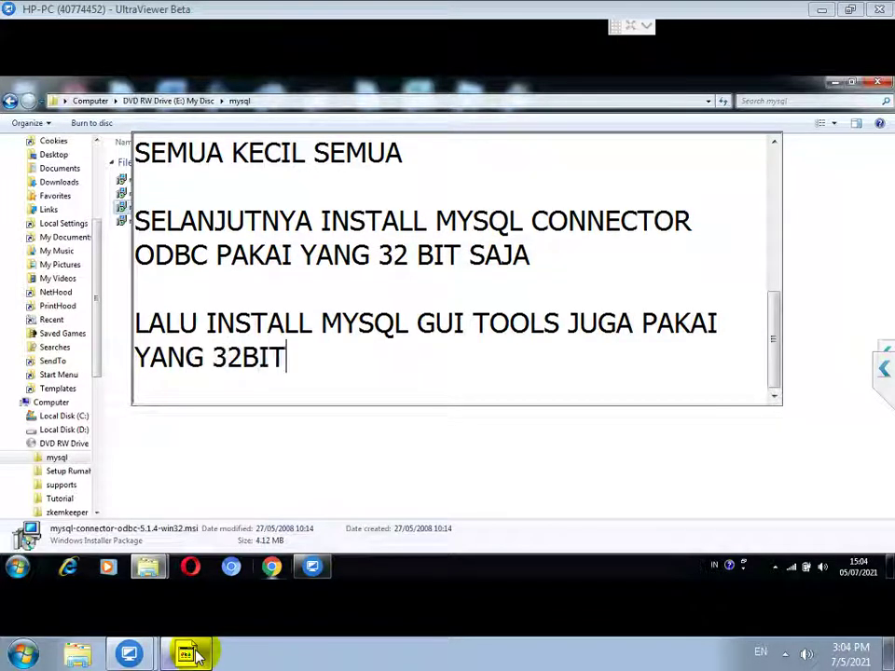
key("Return")
key("Return")
left_click(193, 654)
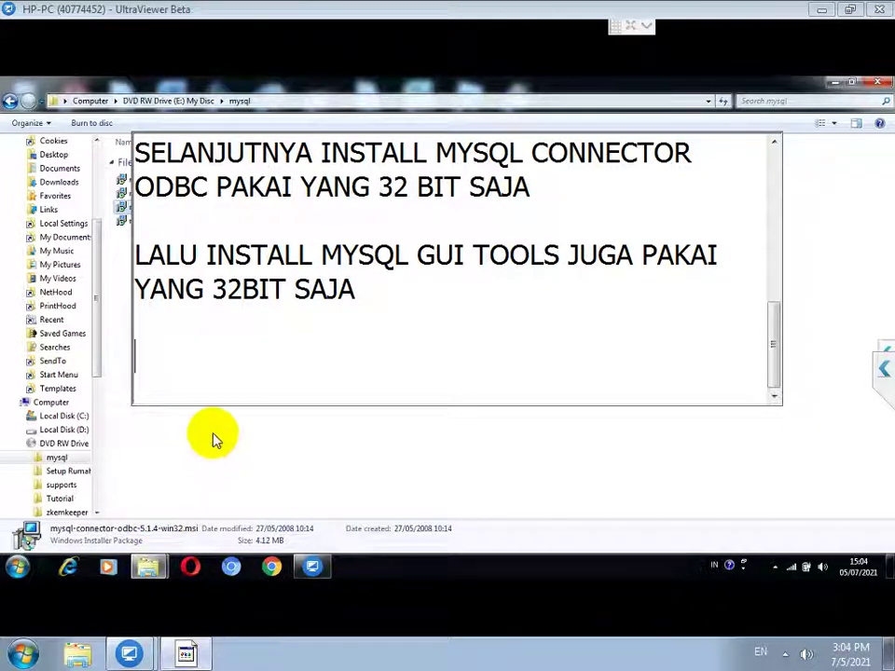
Step: Install MySQL Tools for 5.0 from mysql-gui-tools-5.0-r12-win32.msi with default settings, approving UAC
left_click(189, 225)
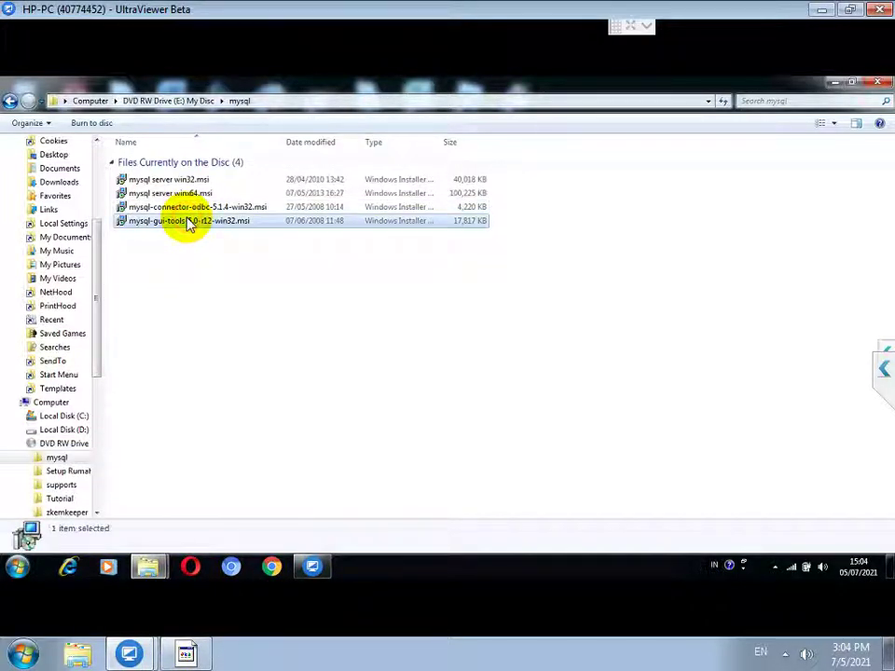
double_click(189, 224)
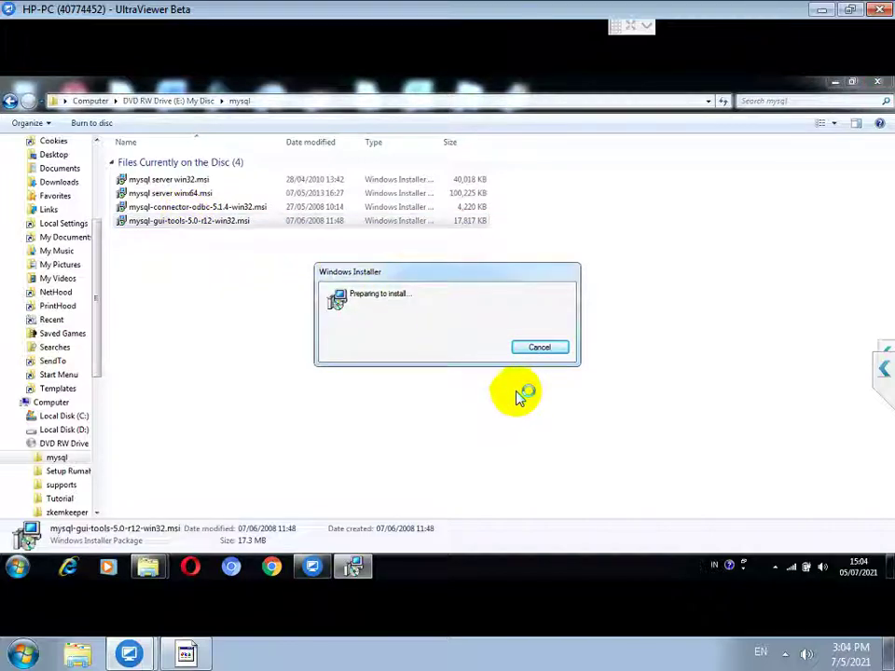
left_click(503, 427)
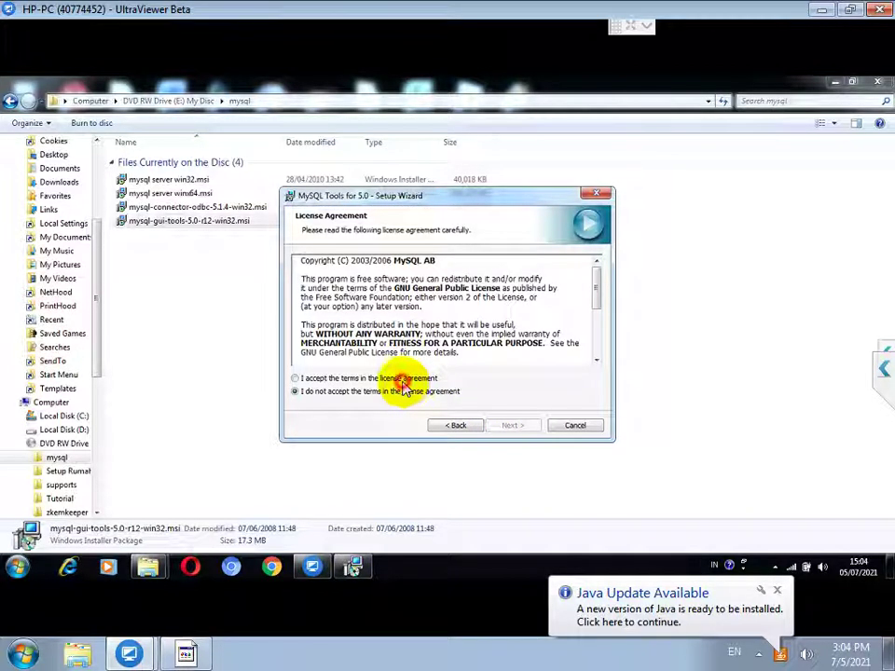
left_click(500, 426)
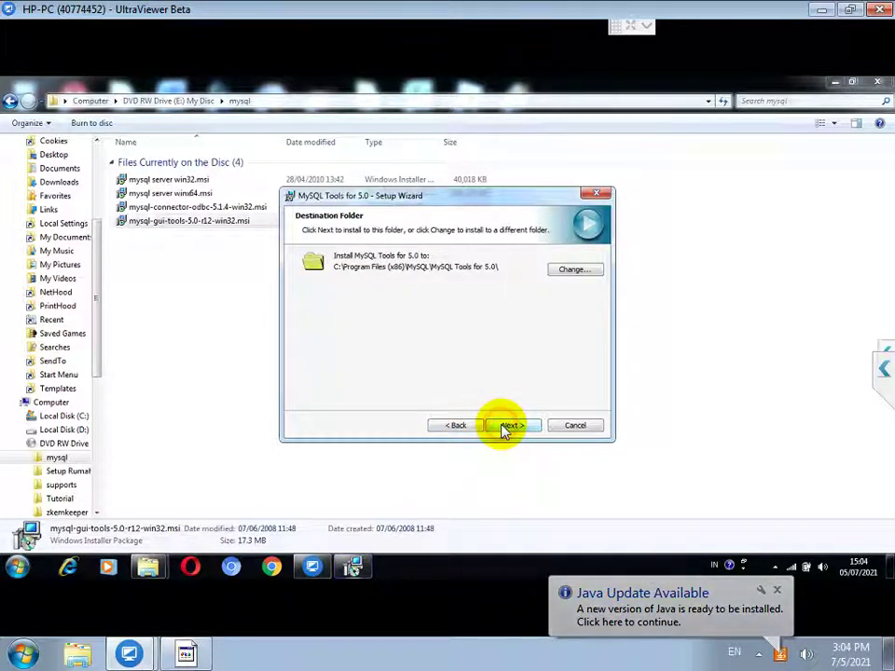
left_click(504, 427)
left_click(503, 427)
left_click(504, 428)
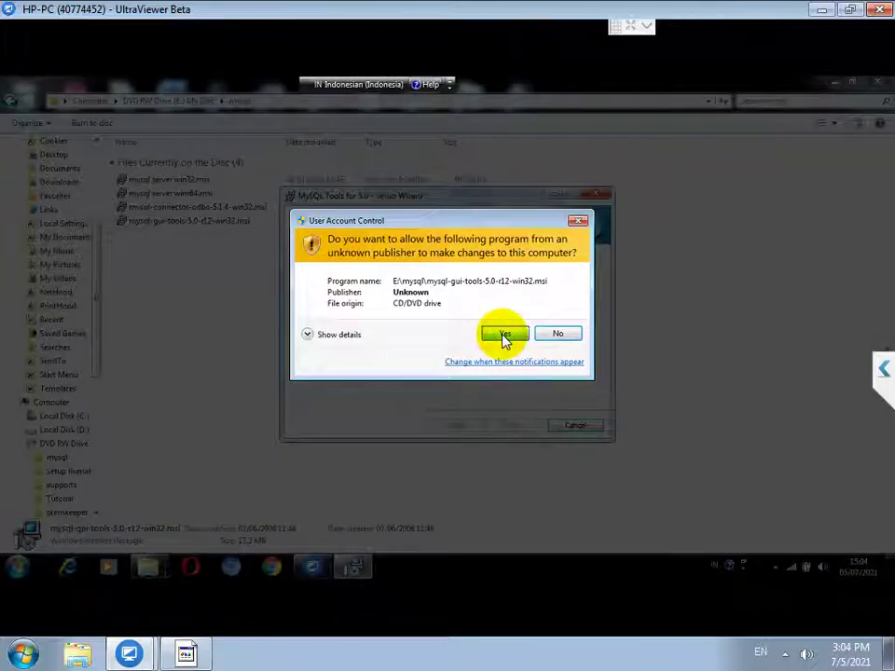
left_click(503, 337)
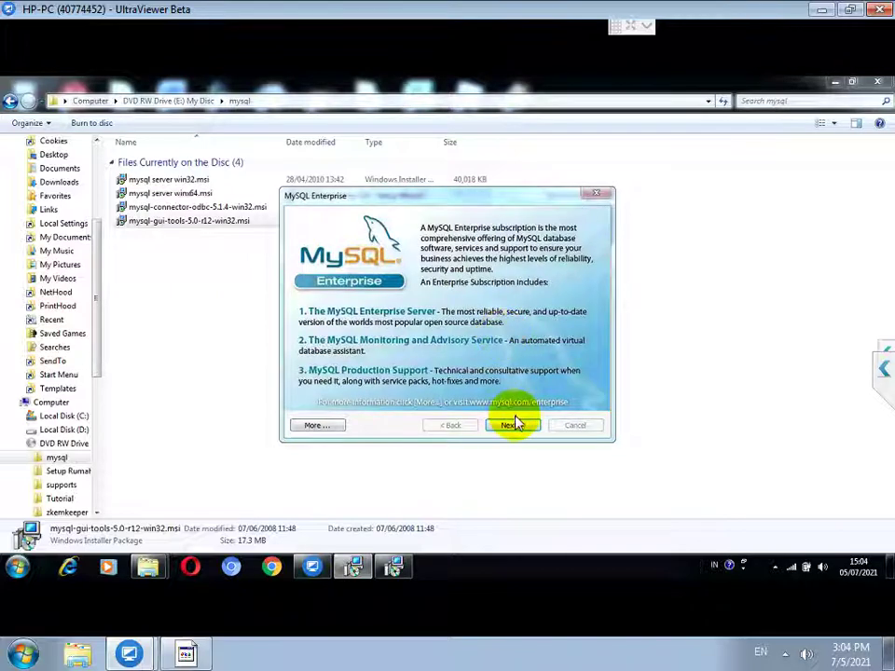
left_click(511, 424)
left_click(512, 425)
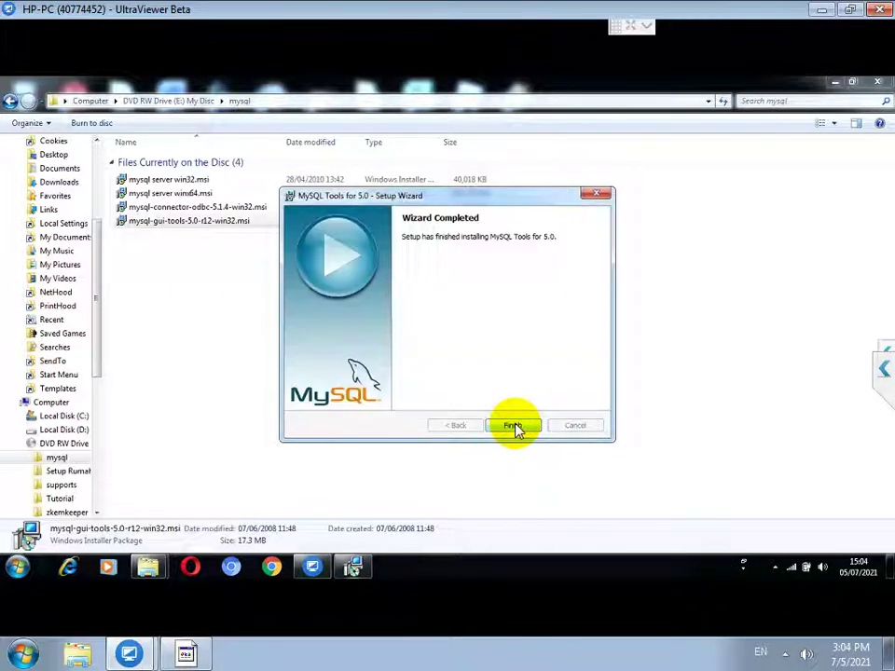
left_click(514, 426)
Step: Add the note 'BERIKUTNYA INSTALL SETUP SOFTWARE NYA' and return Explorer to the disc's top folder
left_click(203, 655)
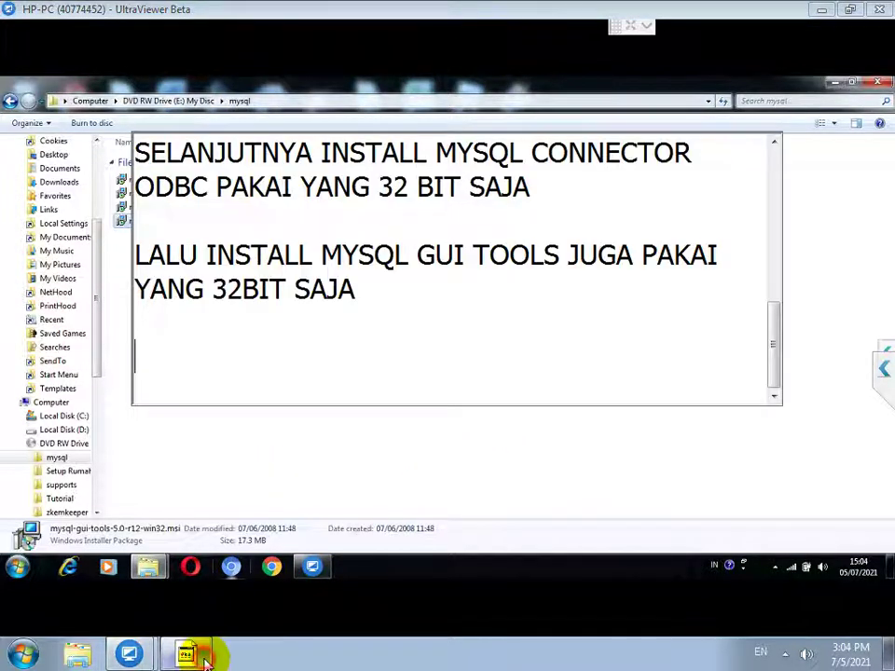
type("BERIKUTNYA INSTALL SETUP SOF")
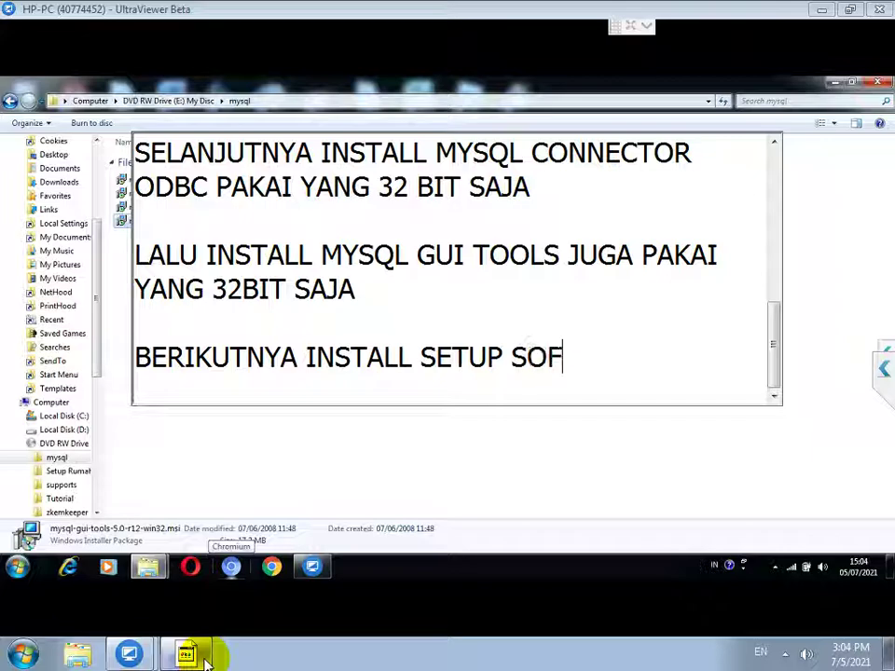
type("TWARE NYA")
key("Return")
key("Return")
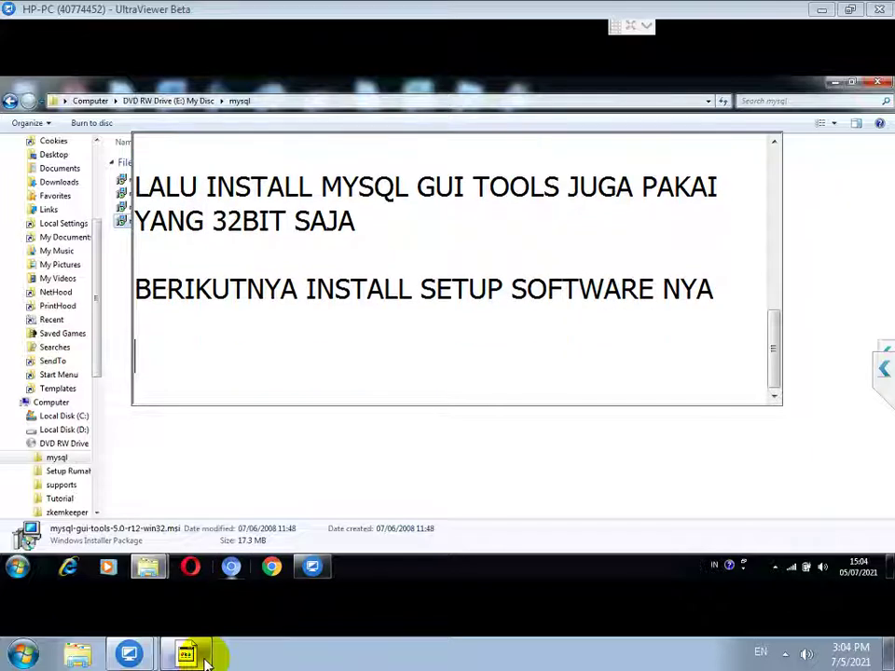
left_click(237, 437)
left_click(200, 100)
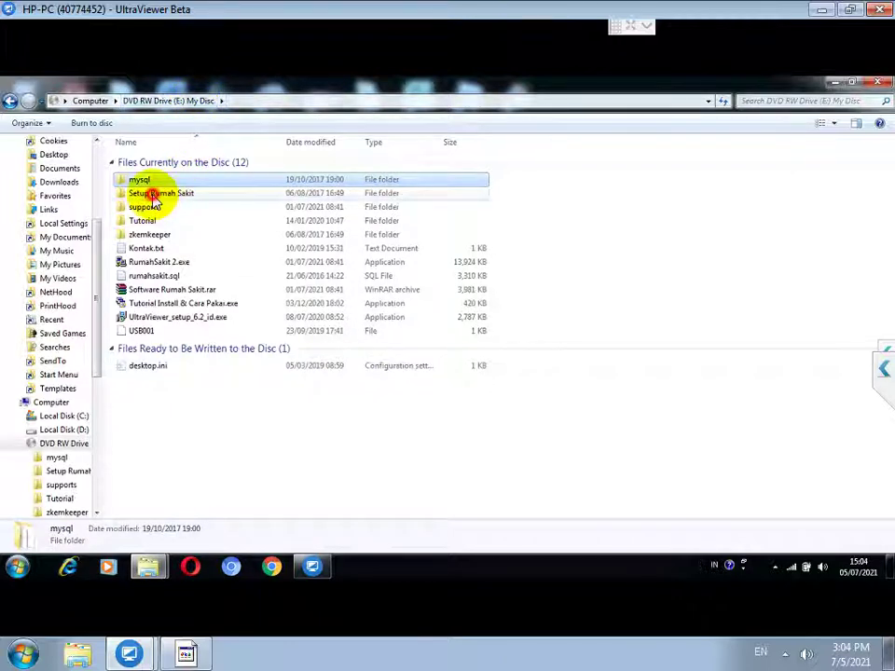
Step: Install the hospital software from Setup Rumah Sakit\setup.exe as administrator with the Complete setup type
double_click(161, 193)
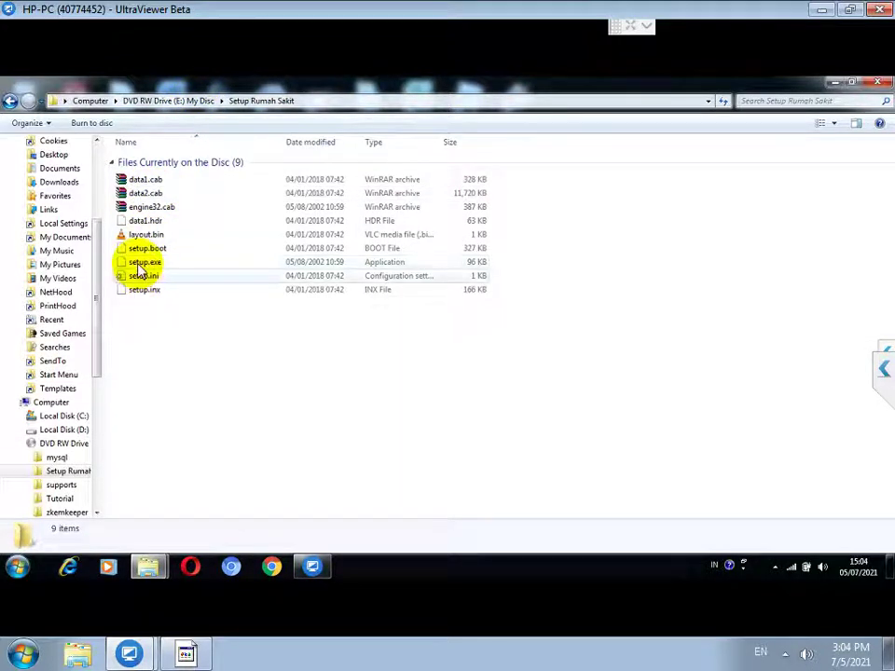
left_click(140, 264)
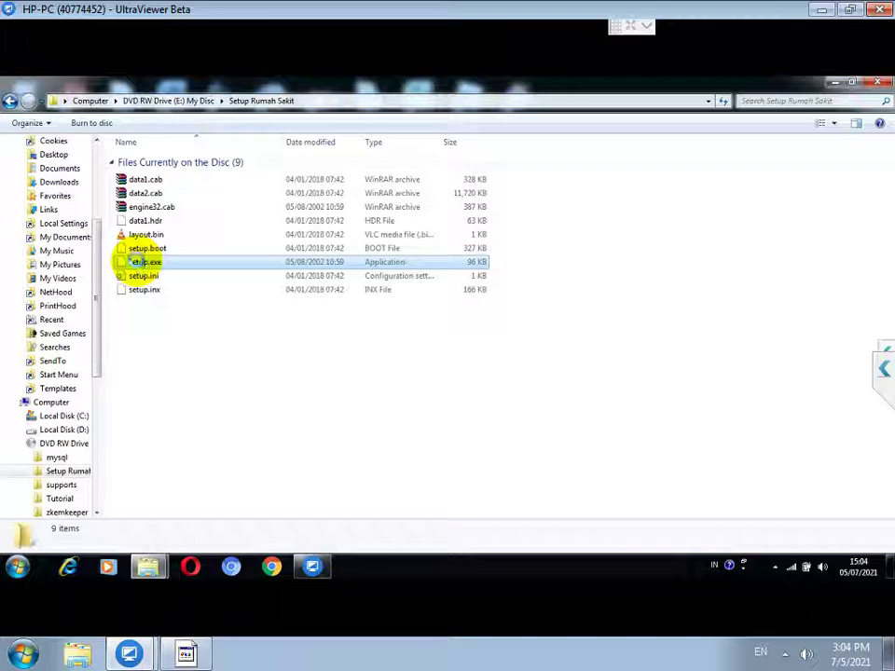
right_click(140, 262)
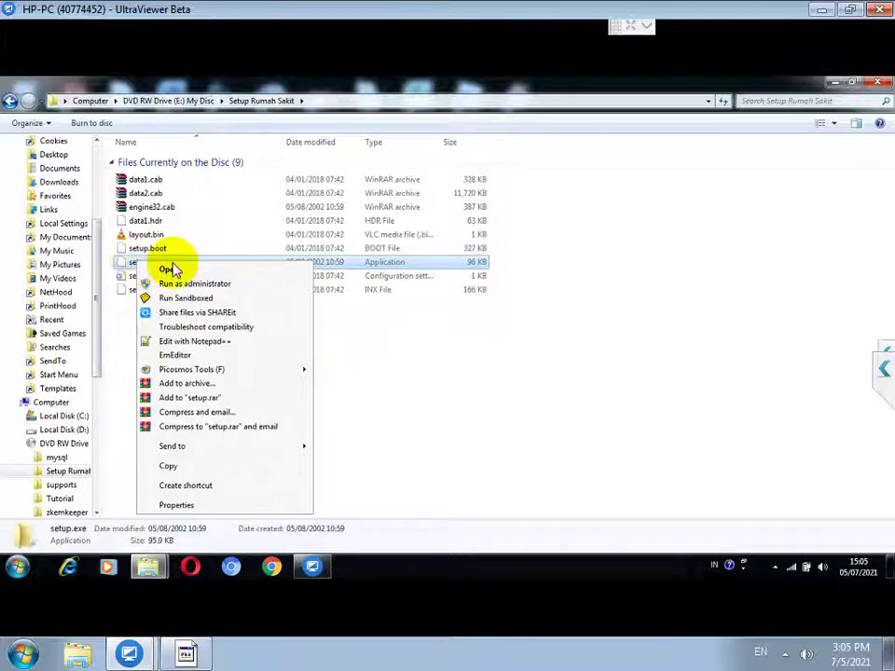
left_click(196, 285)
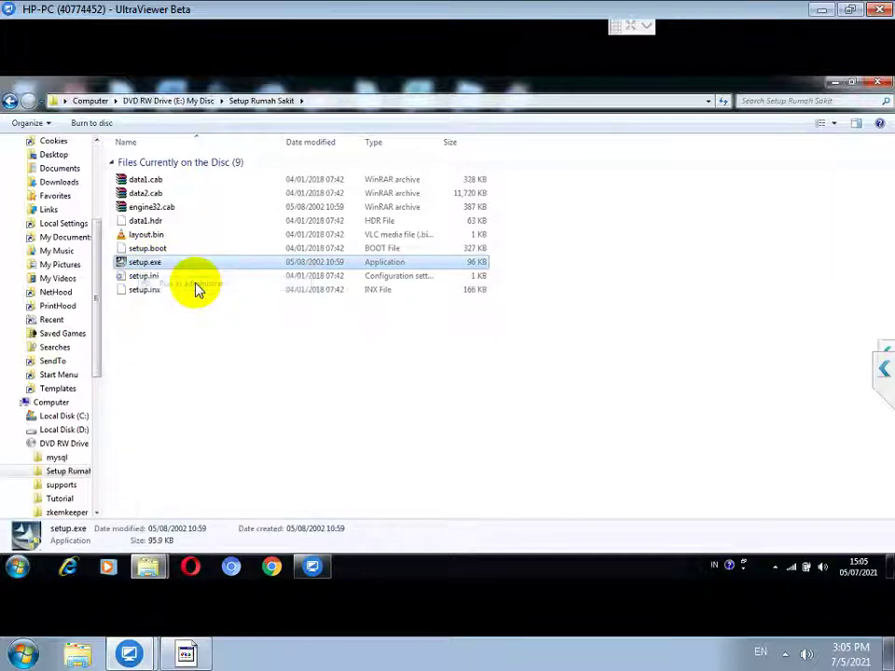
left_click(505, 352)
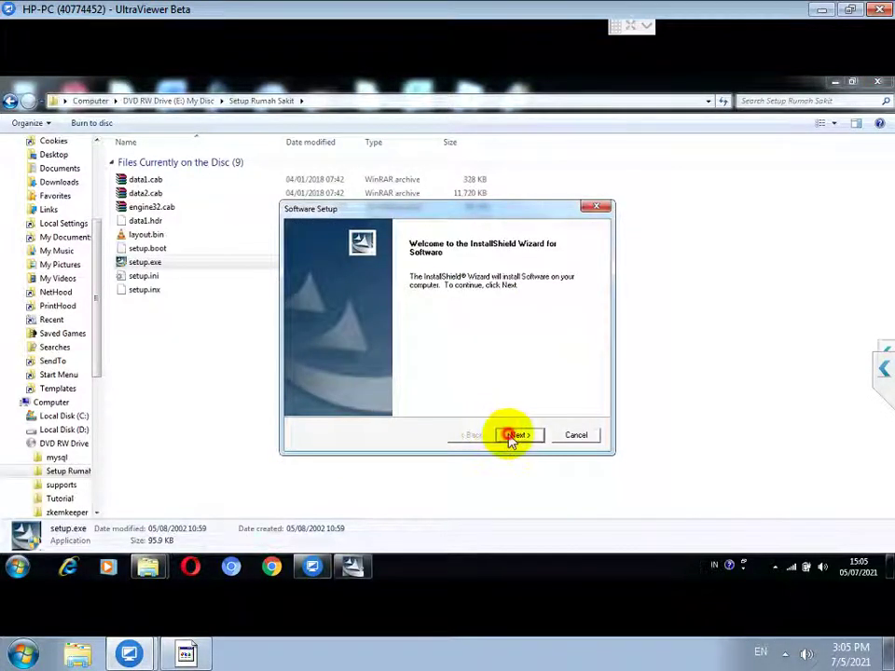
left_click(513, 436)
left_click(398, 387)
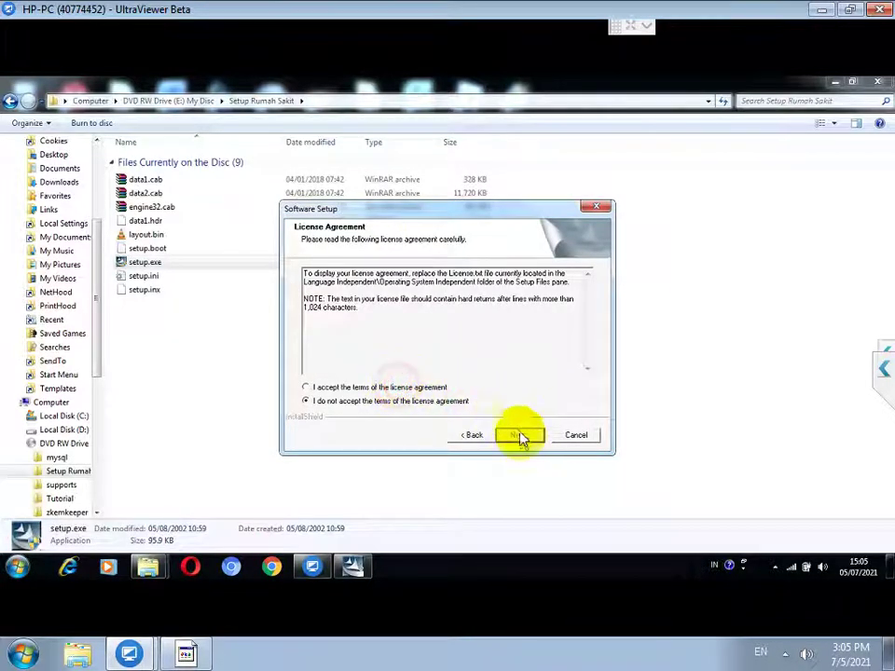
left_click(520, 438)
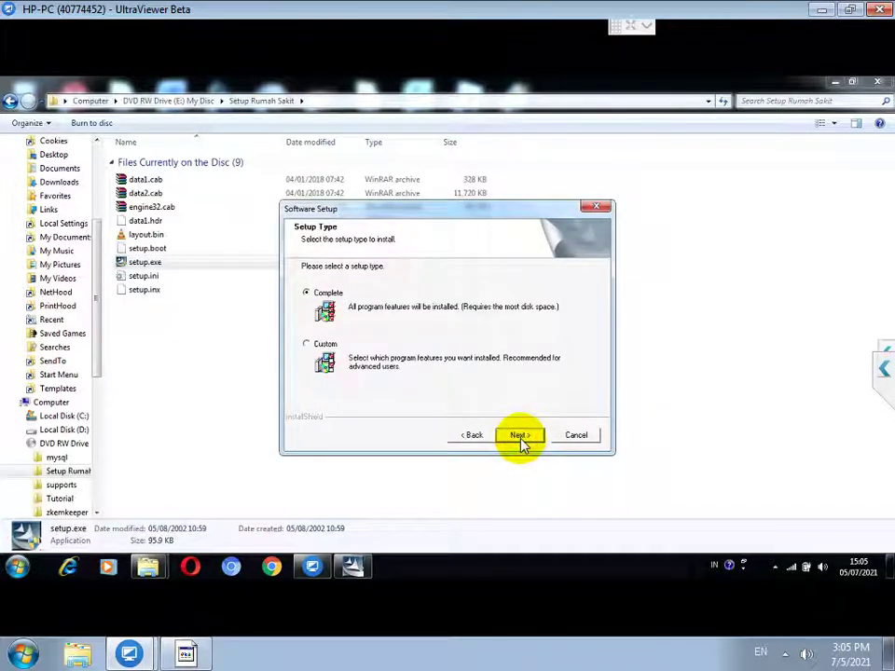
left_click(519, 436)
left_click(519, 436)
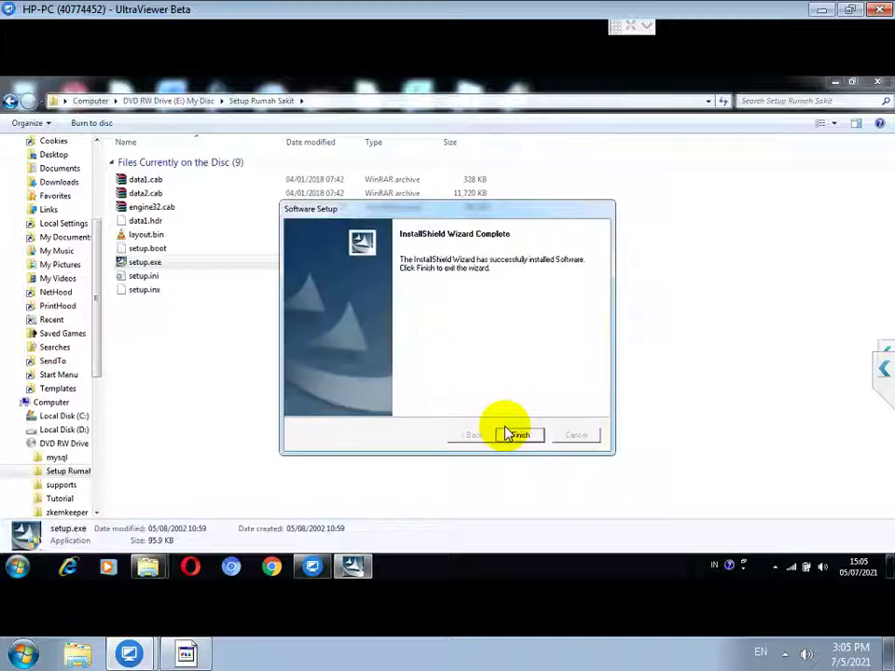
left_click(514, 435)
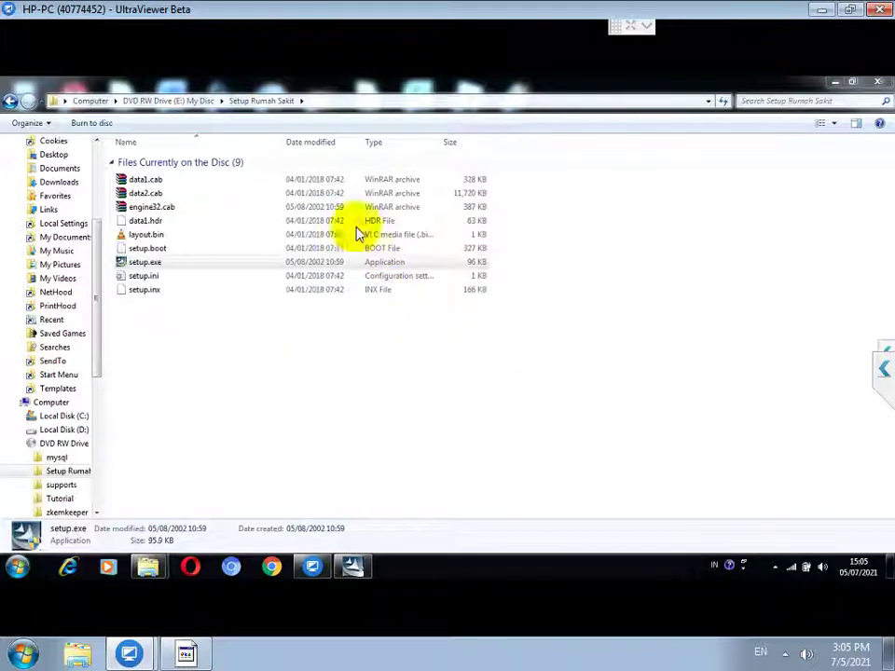
Step: Open the disc's zkemkeeper folder to reach Register_SDK.bat, then bring up the notes
left_click(179, 103)
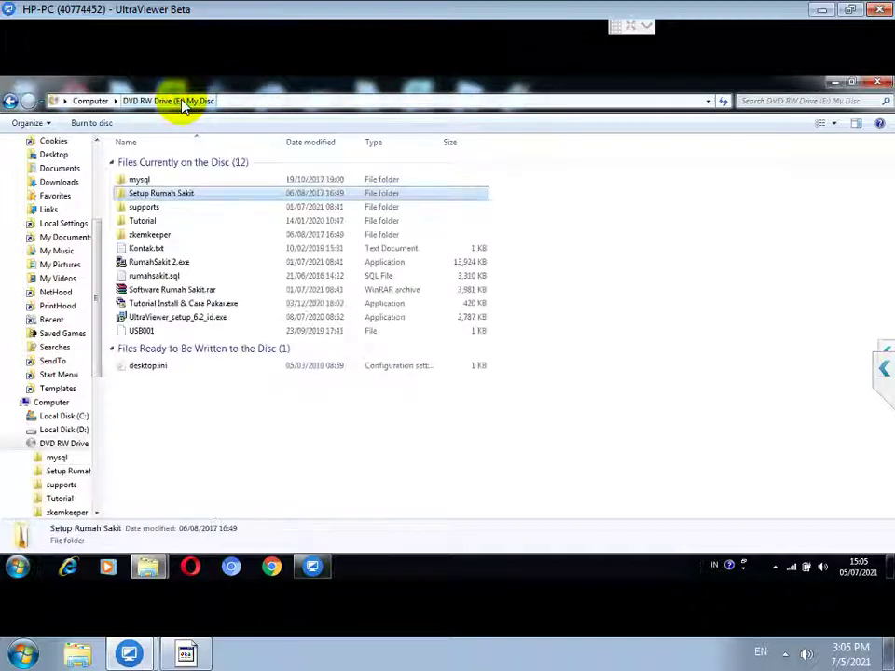
double_click(155, 235)
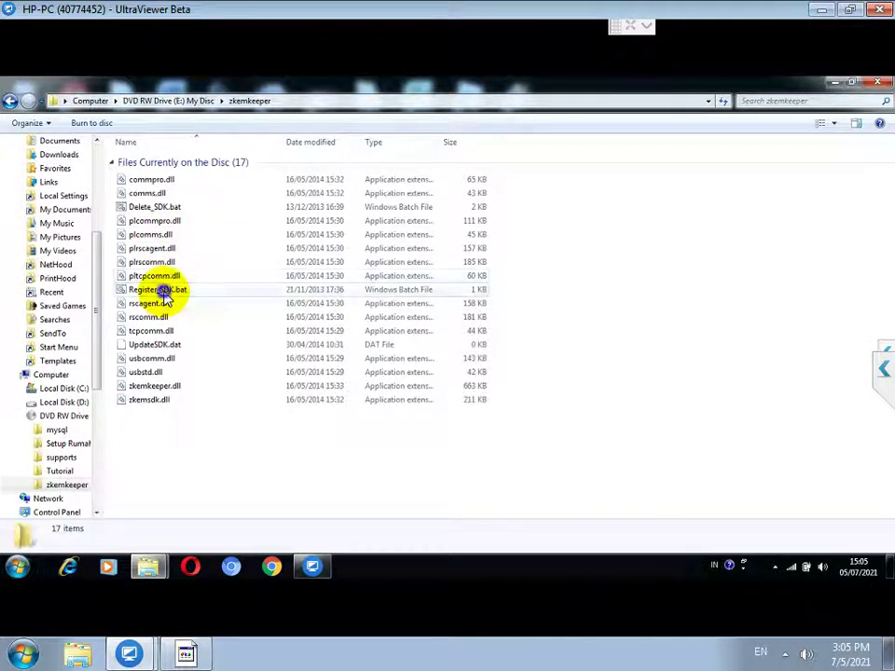
right_click(160, 290)
left_click(203, 647)
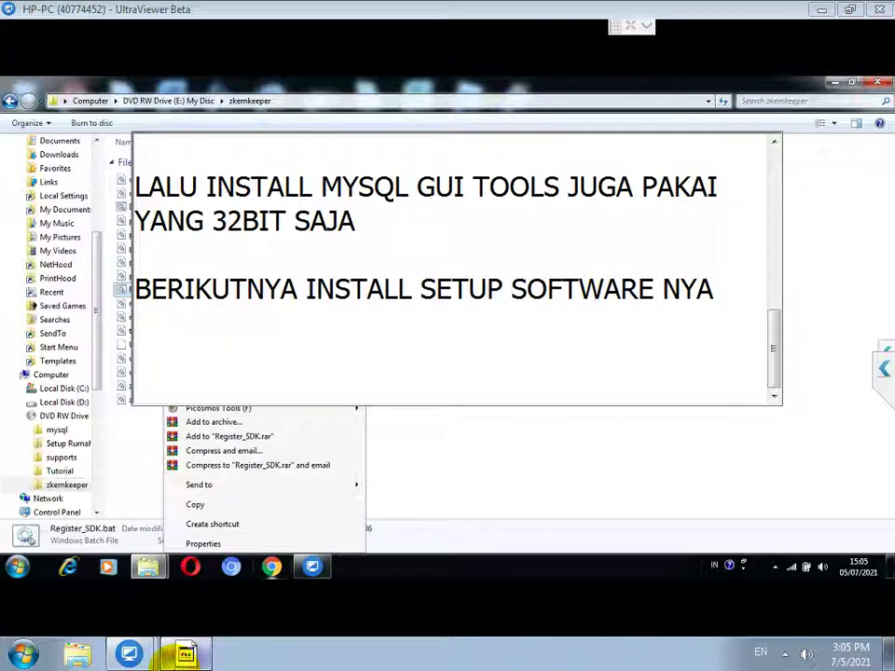
Step: Add the line 'SEKARANG INSTALL DRIVER PRINGERPRINT SCANNER' to the notes and minimize Notepad
type("SEKARANG IN")
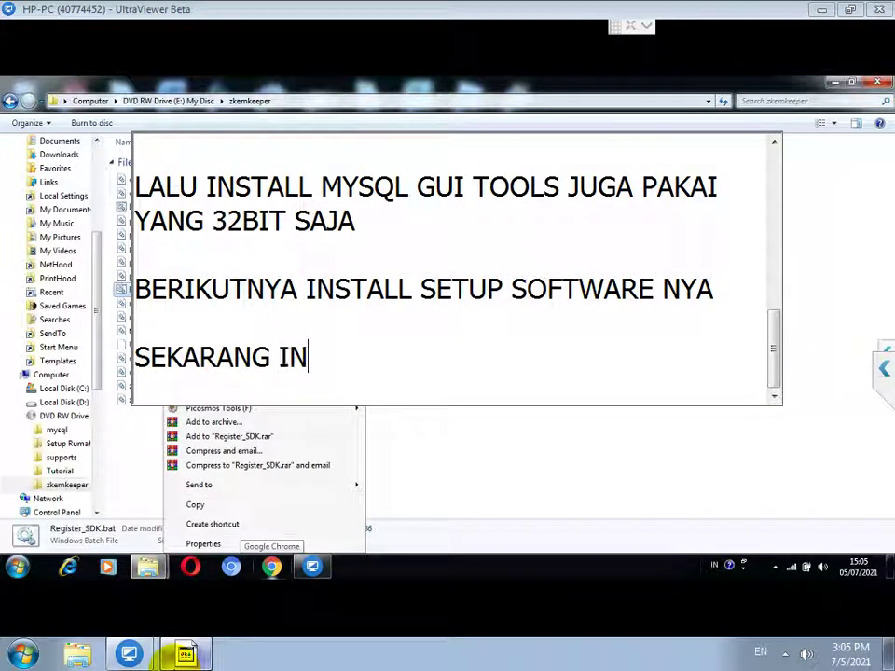
type("STALL DRIVER")
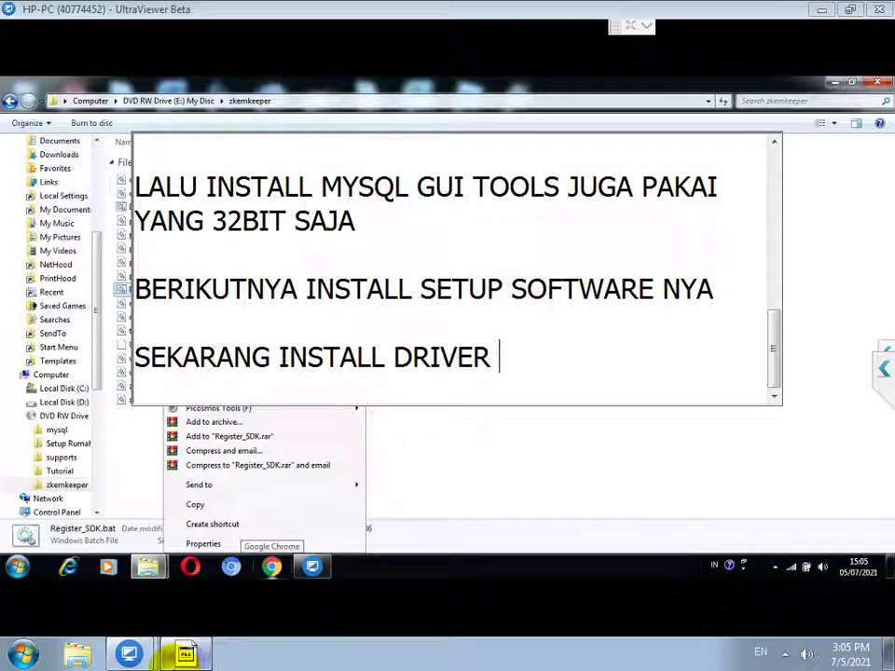
type(" PRINGERPRINT S")
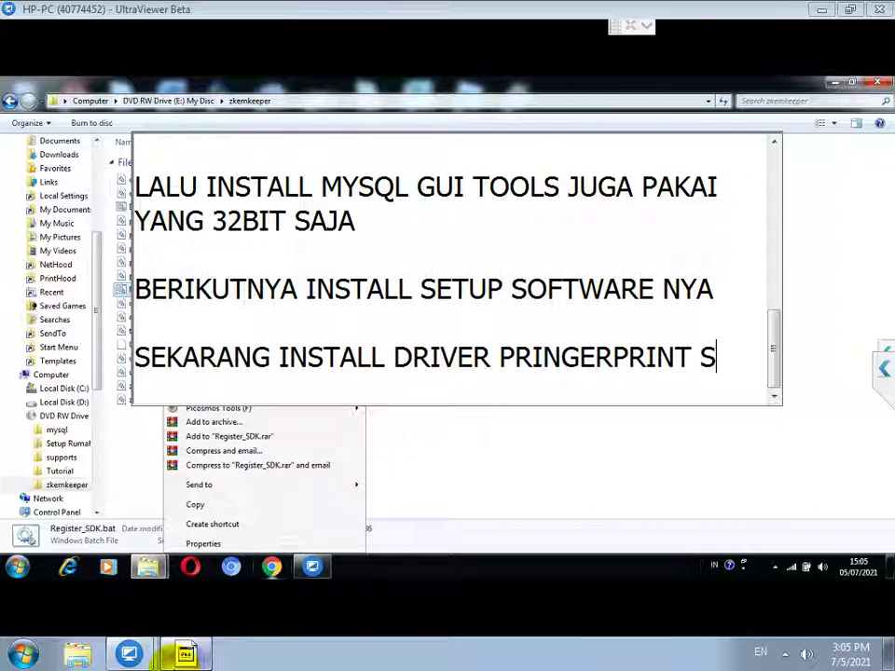
type("CANNER")
key("Return")
key("Return")
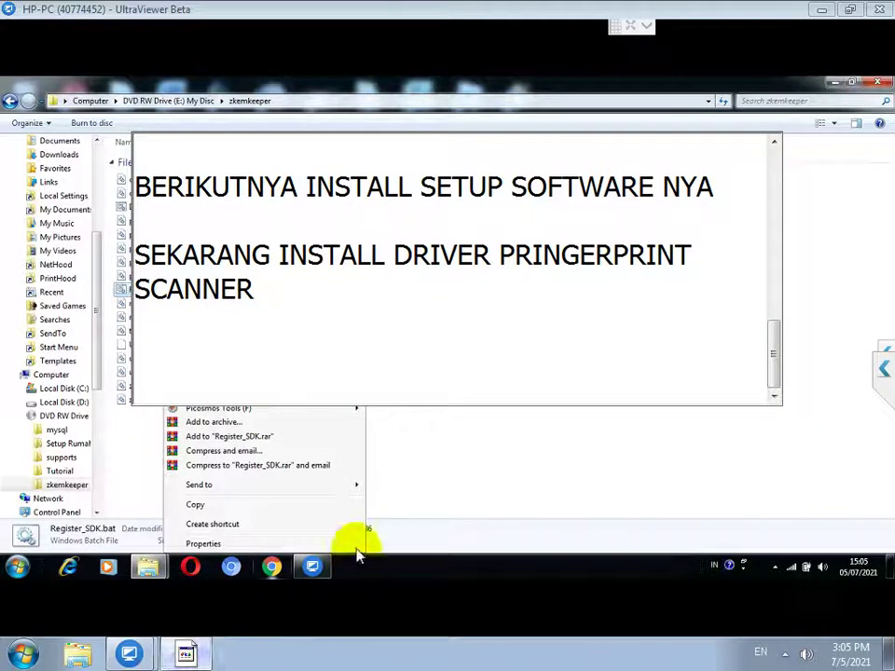
left_click(442, 431)
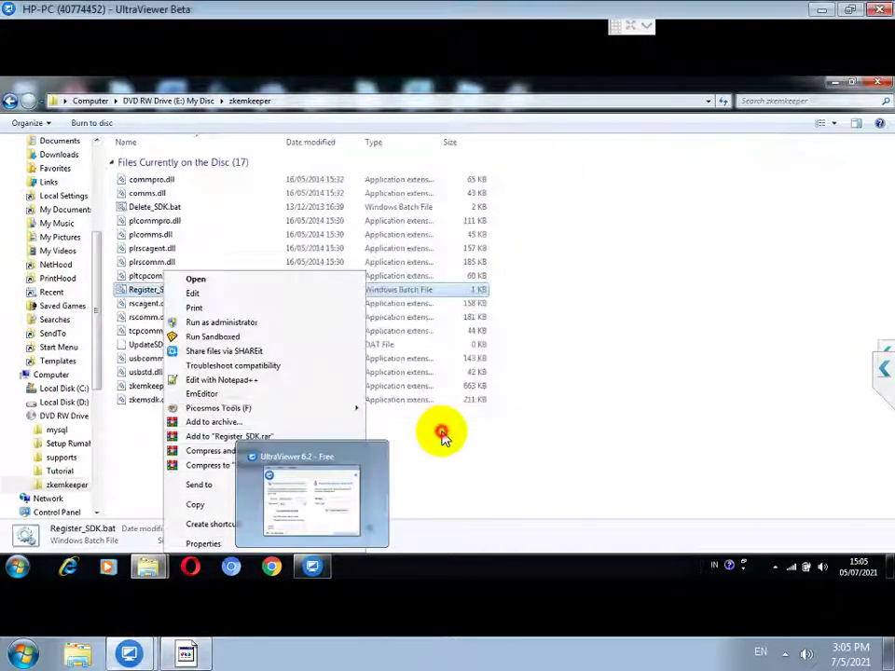
Step: Run Register_SDK.bat as administrator to register zkemkeeper.dll, then return to the disc's top folder
right_click(160, 290)
left_click(226, 322)
left_click(498, 349)
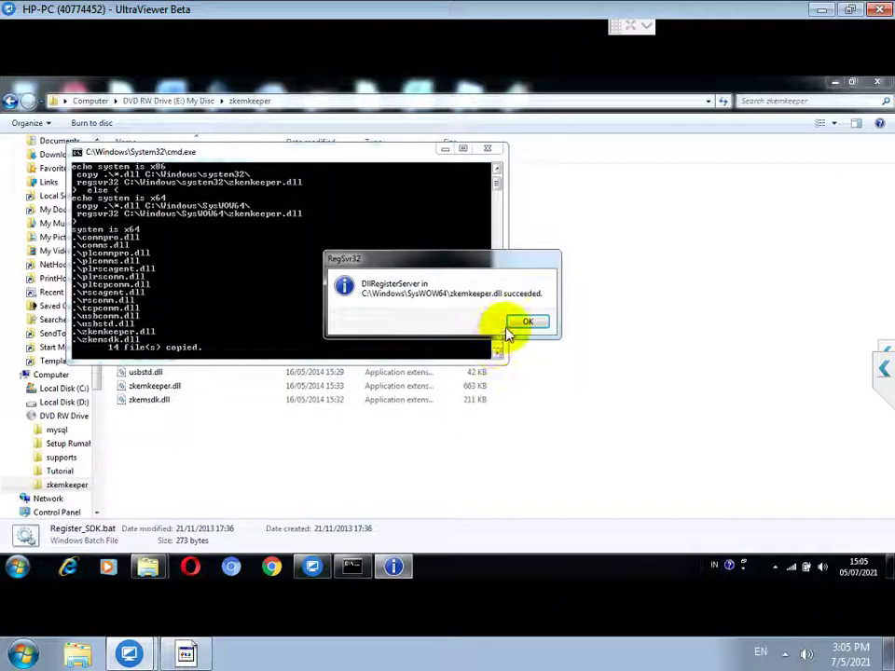
left_click(517, 322)
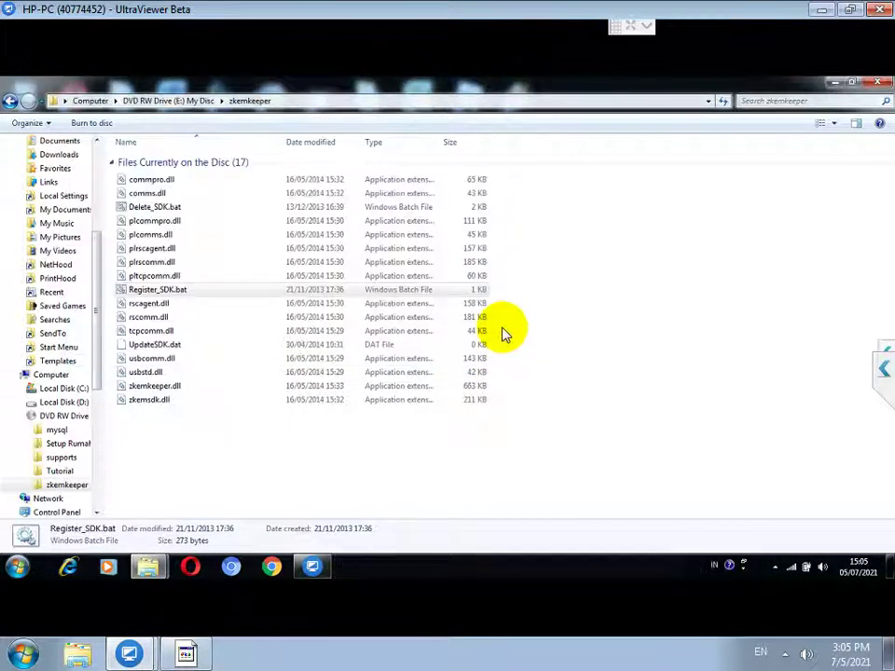
left_click(192, 101)
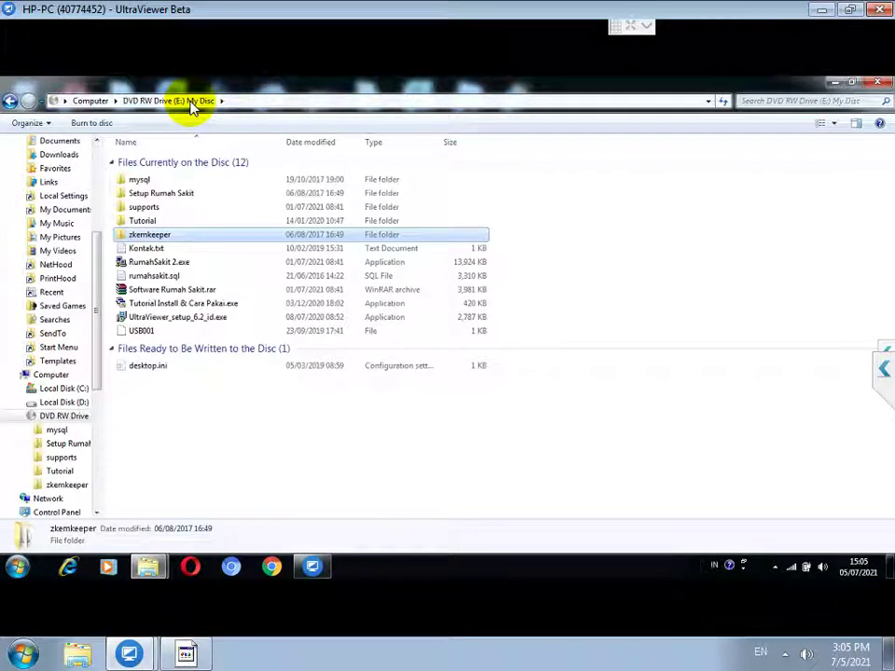
left_click(19, 565)
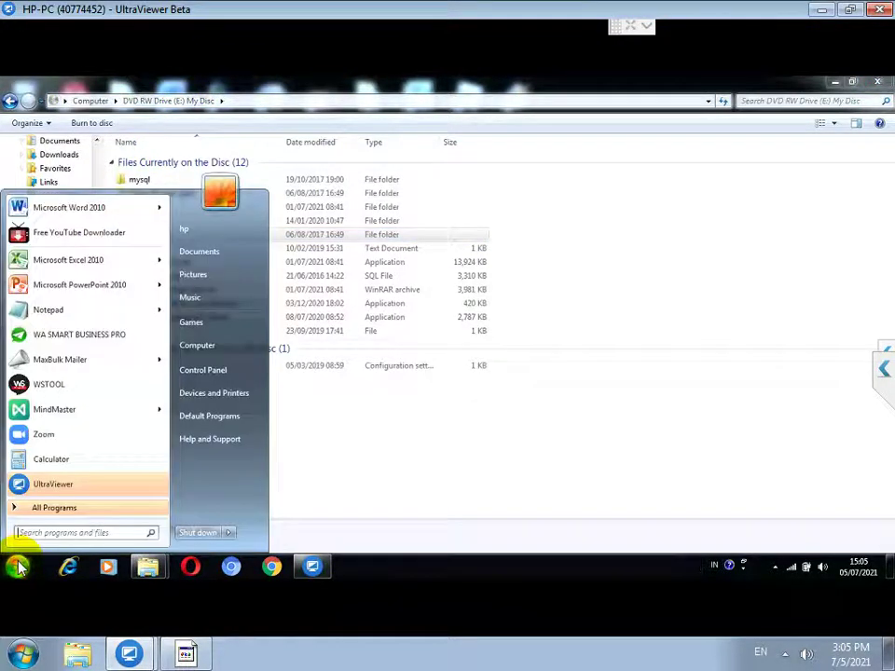
Step: Launch MySQL Administrator from All Programs > MySQL and start entering localhost as server host
left_click(54, 509)
scroll(62, 365, "down", 5)
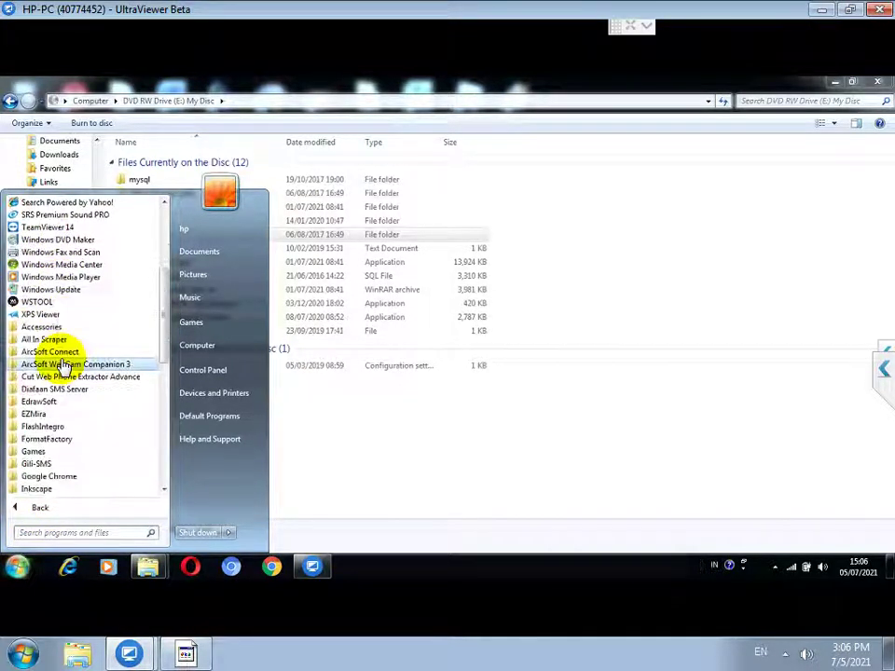
scroll(67, 420, "down", 2)
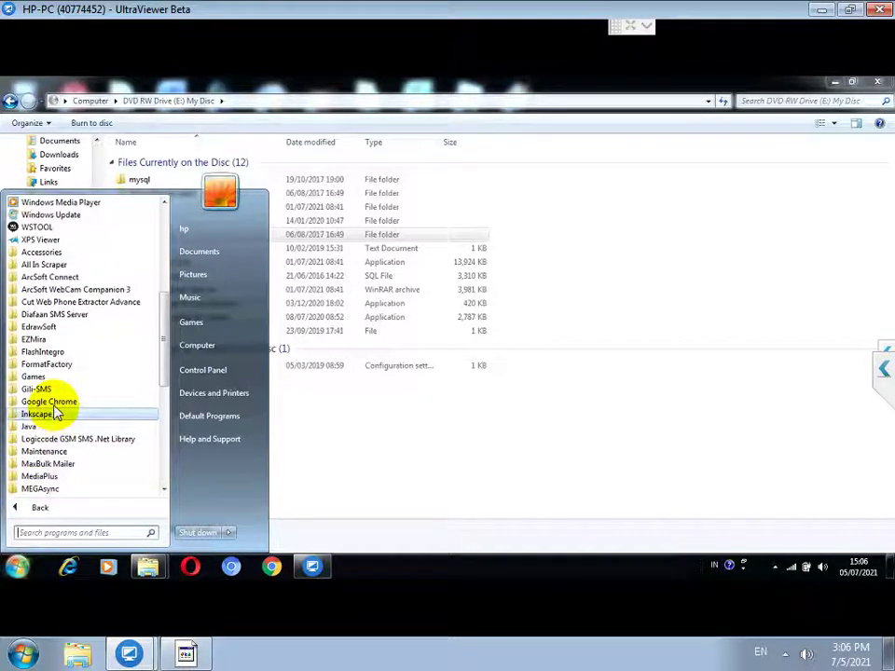
scroll(42, 414, "down", 2)
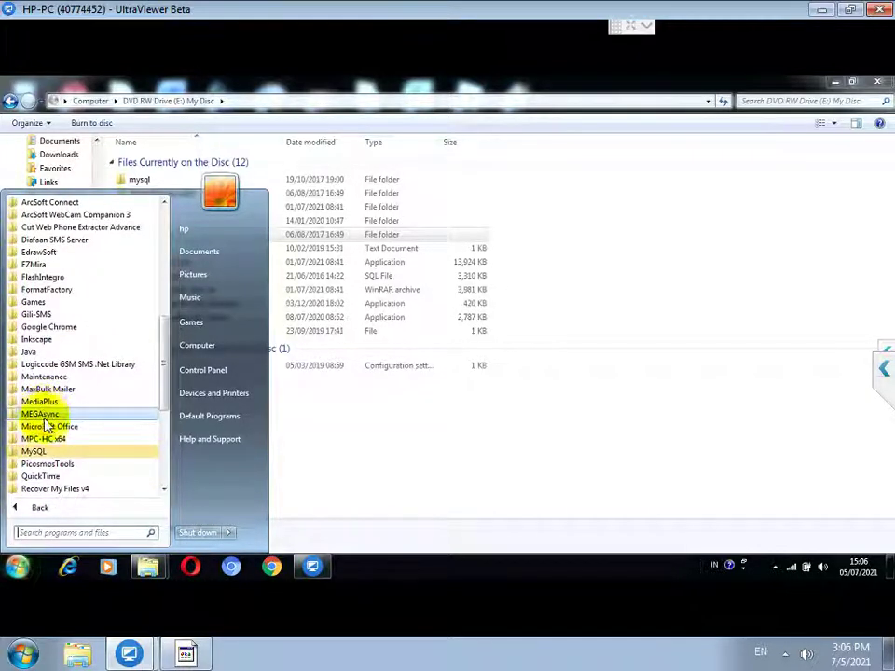
left_click(36, 451)
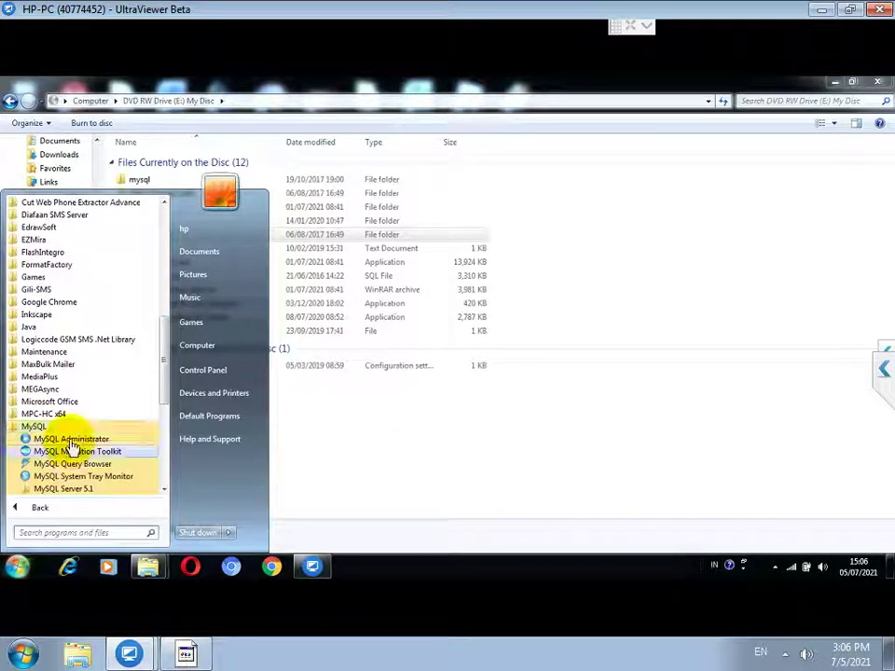
left_click(71, 439)
left_click(423, 336)
type("localhost")
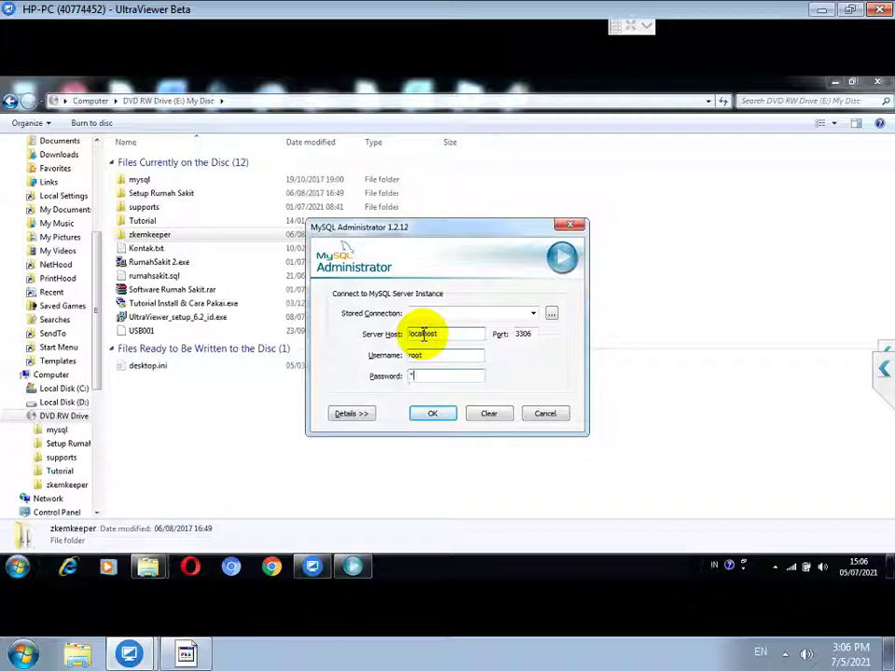
Step: Add a database password note in Notepad and connect MySQL Administrator to the localhost server
left_click(189, 655)
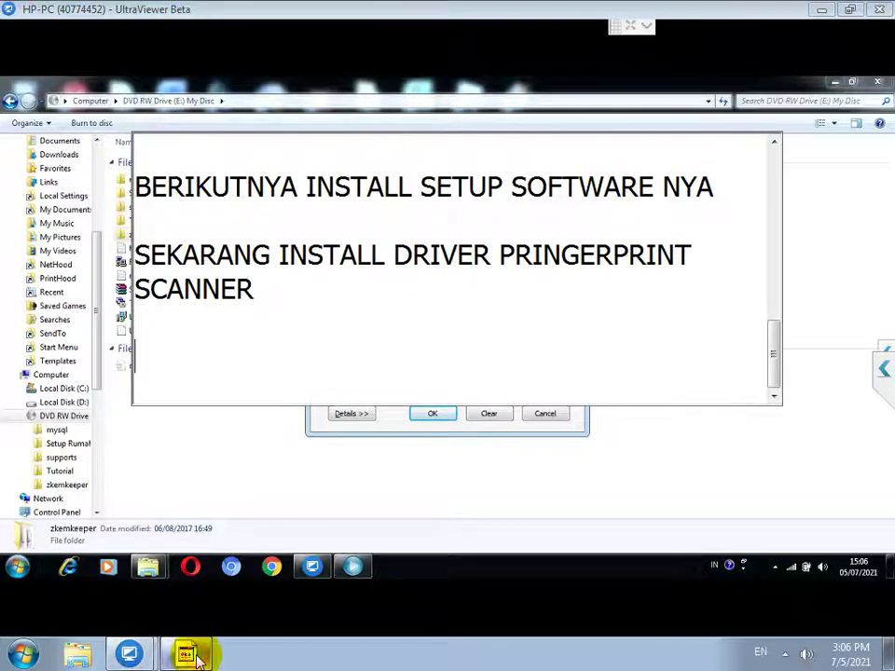
type("PASSWOR")
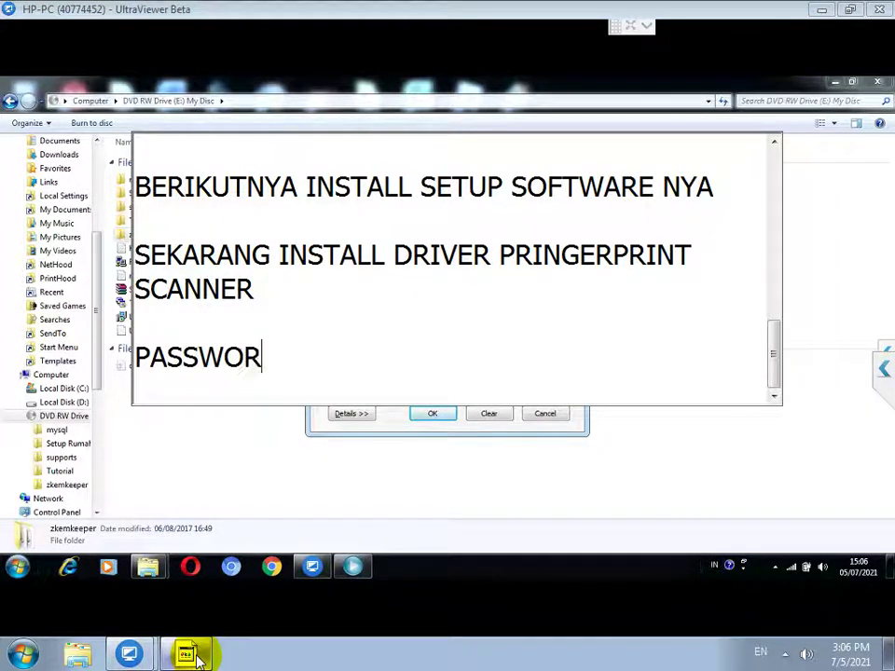
type("D DIISI R")
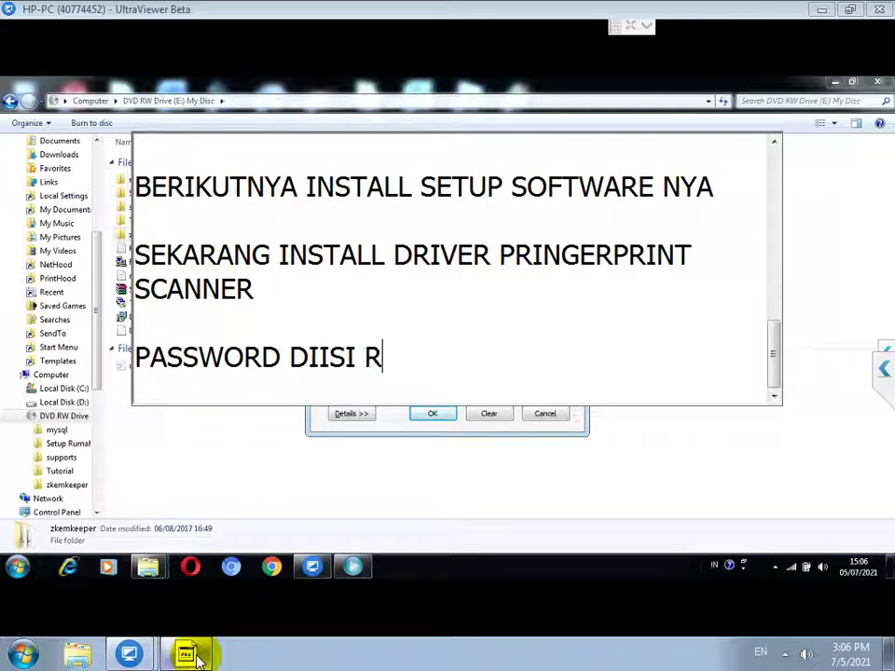
type("OOT JUGA")
key("Return")
key("Return")
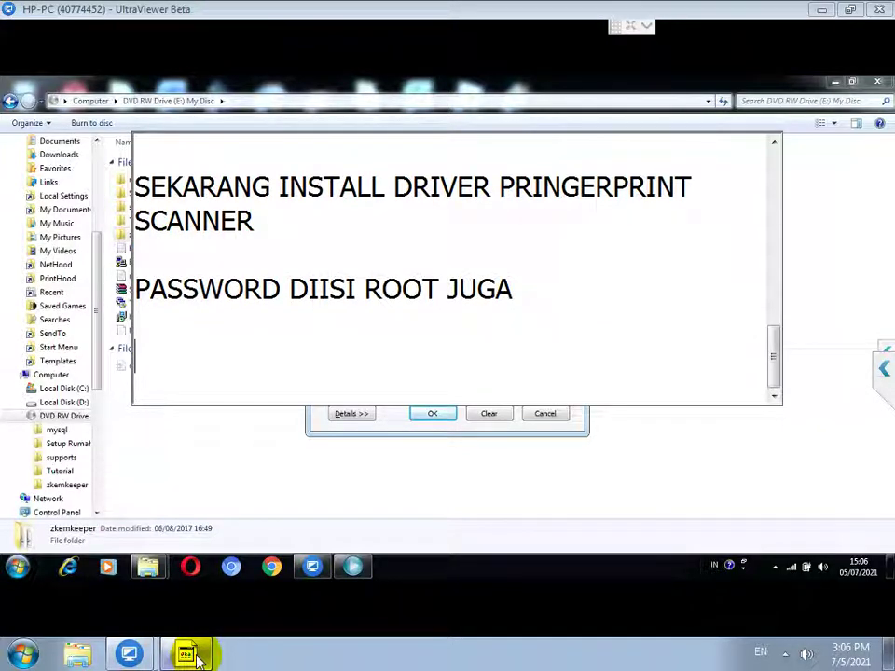
left_click(416, 416)
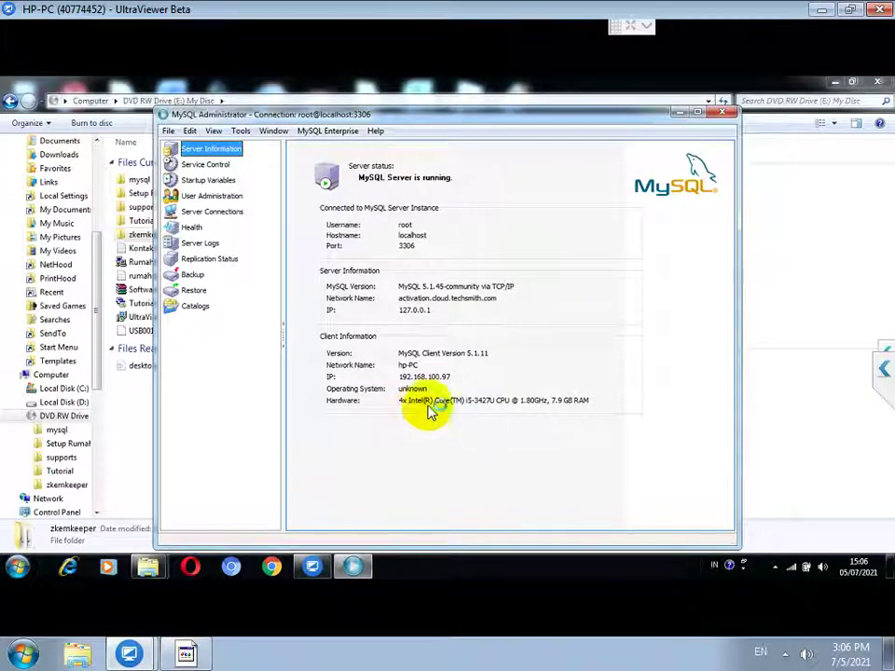
Step: Restore the rumahsakit.sql backup from the DVD (E:) and close the completion notice
left_click(193, 291)
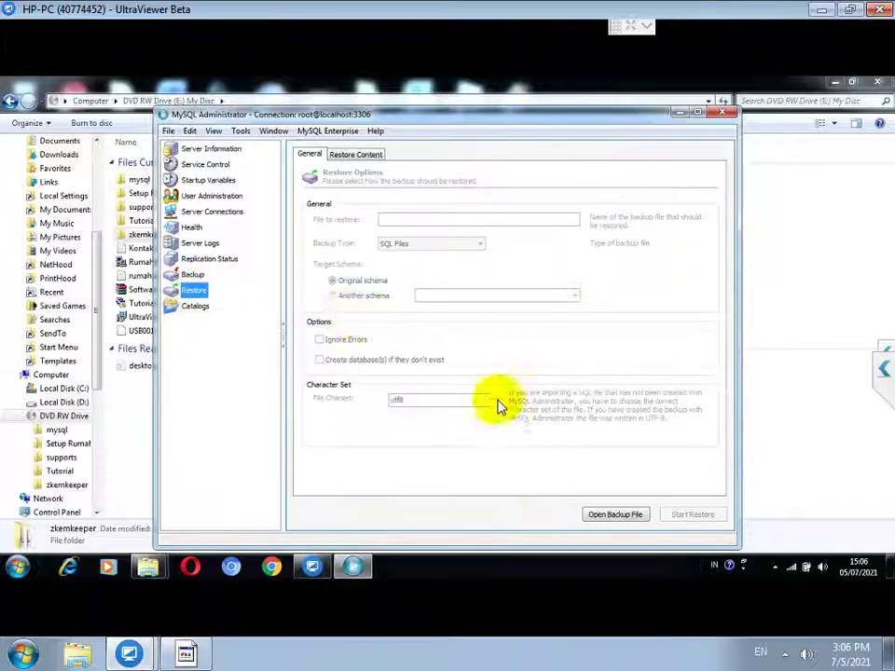
left_click(610, 518)
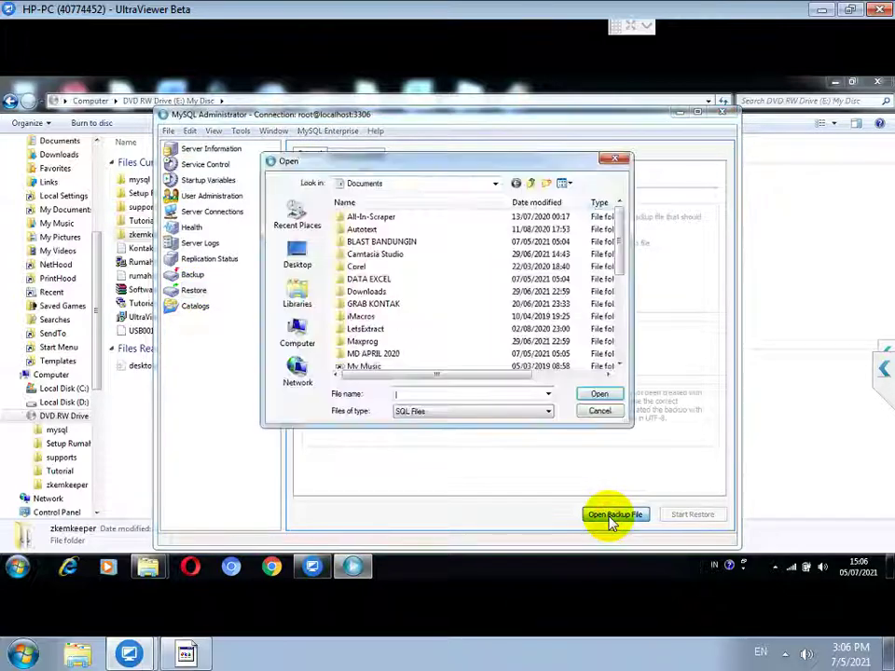
left_click(391, 186)
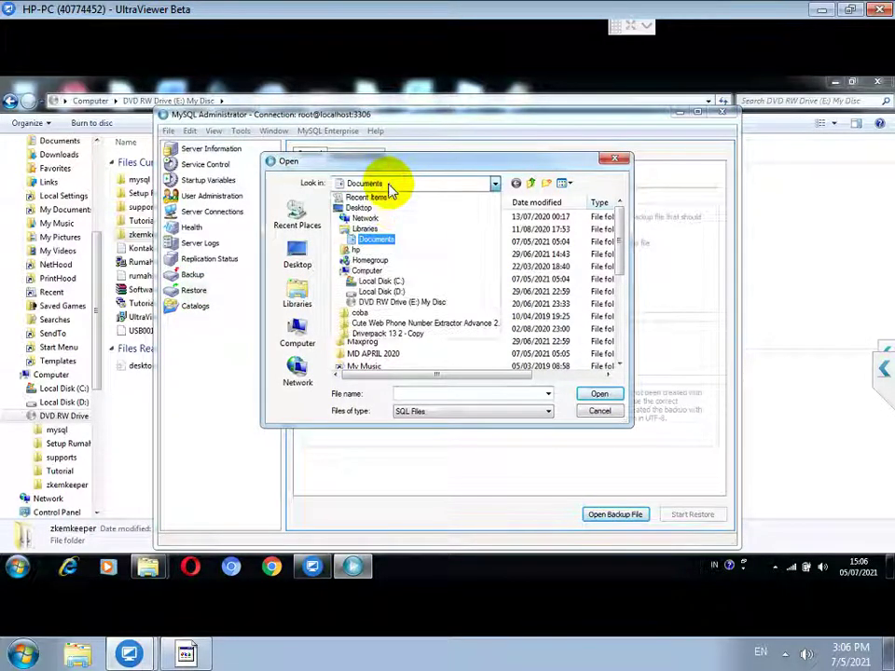
left_click(399, 301)
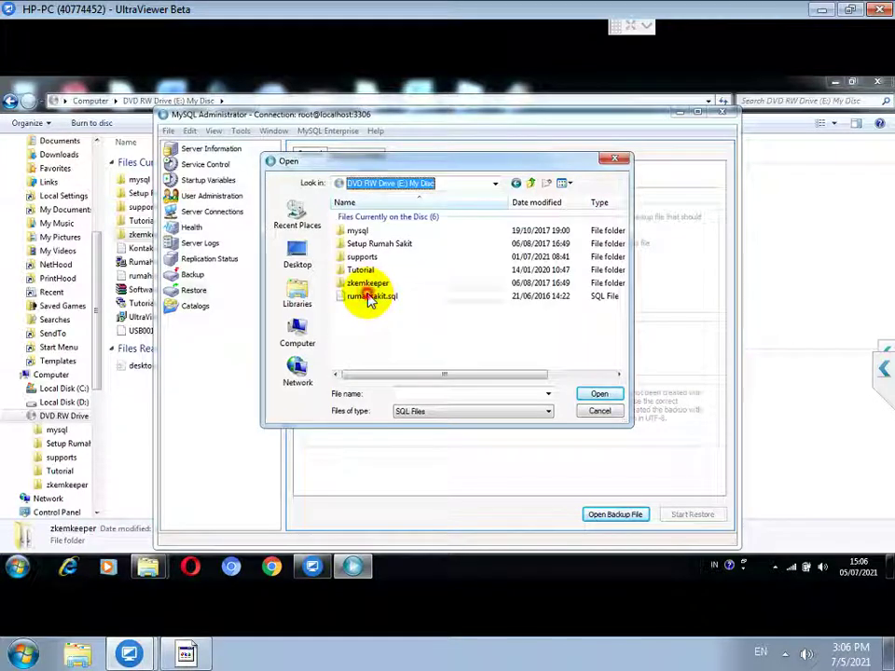
double_click(370, 297)
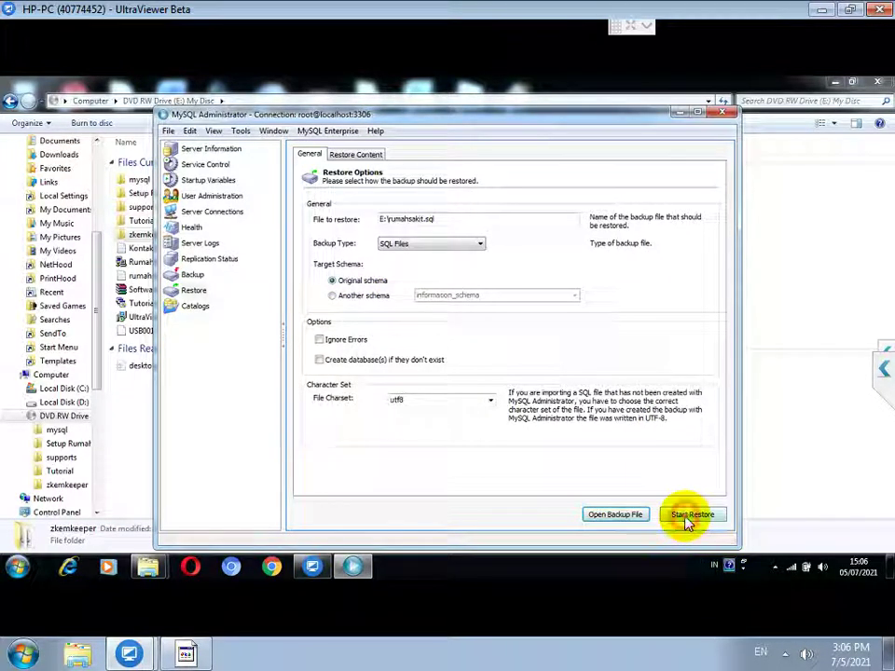
left_click(691, 514)
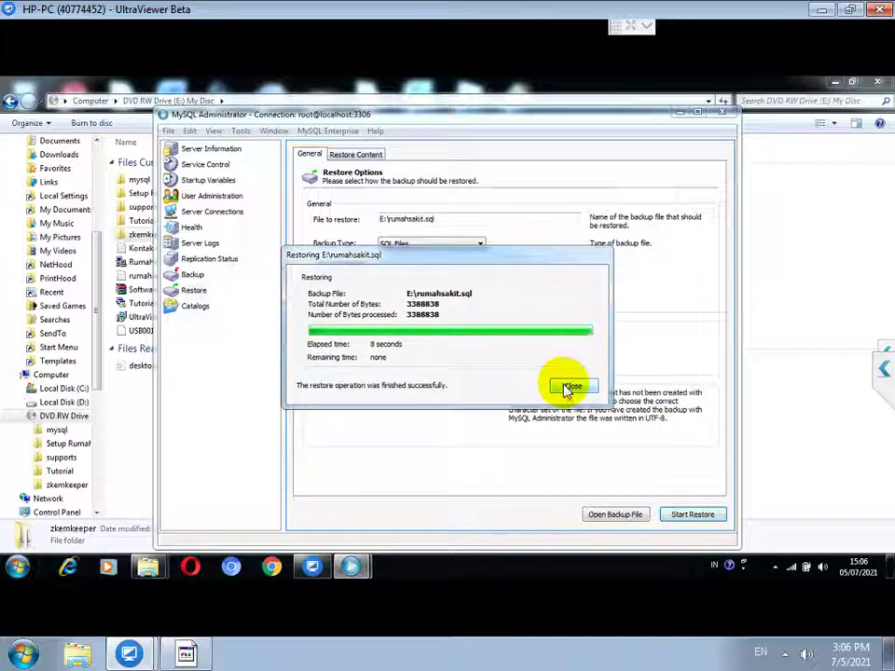
left_click(566, 388)
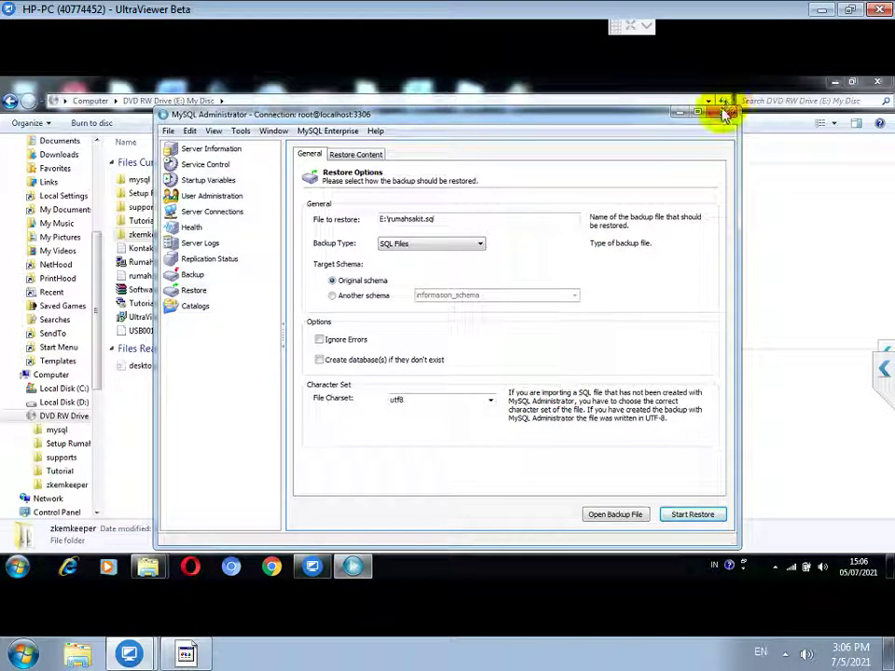
Step: Copy the supports folder and RumahSakit 2.exe from the disc into Local Disk (C:)
left_click(722, 113)
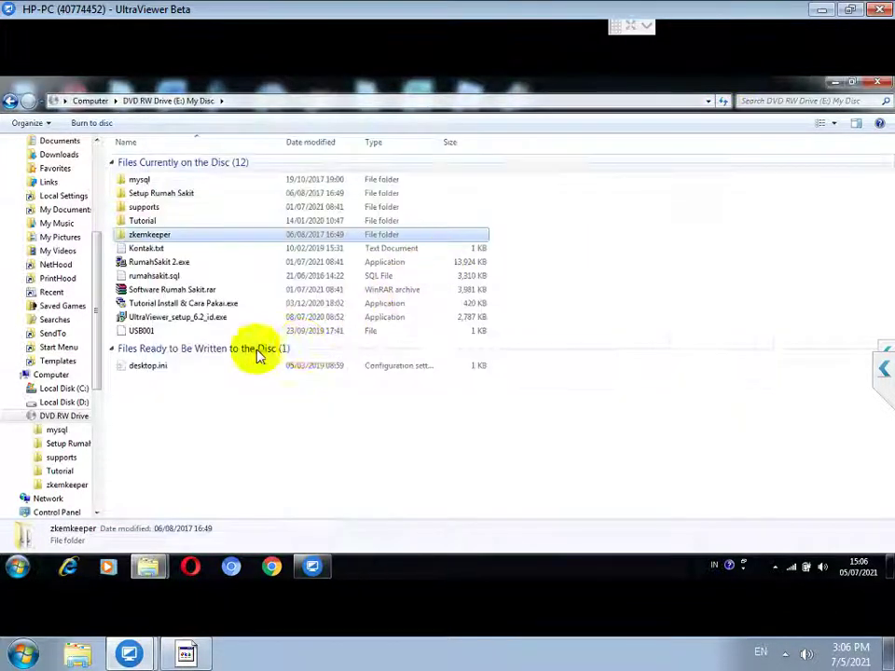
left_click(174, 262)
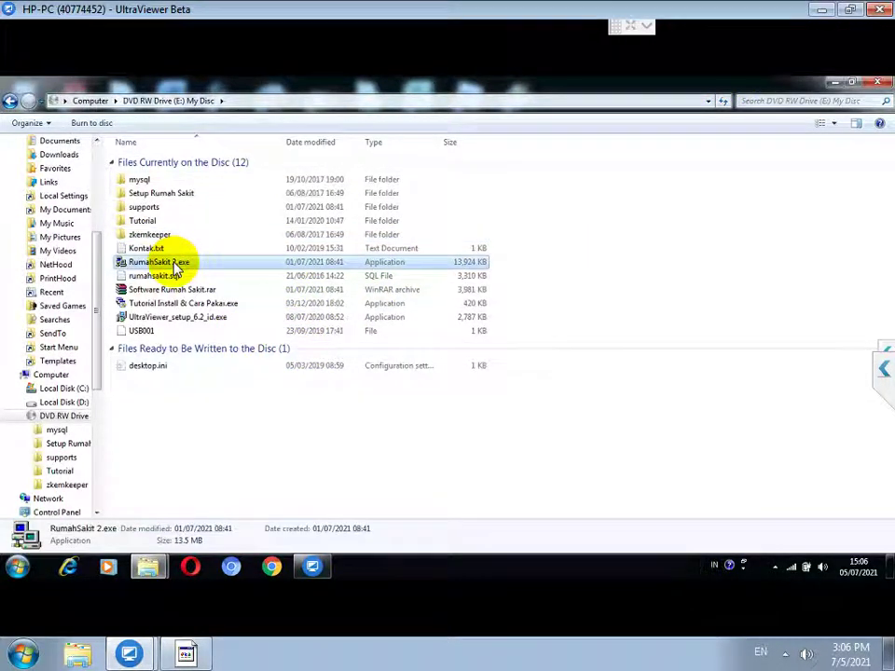
left_click(145, 208, "ctrl")
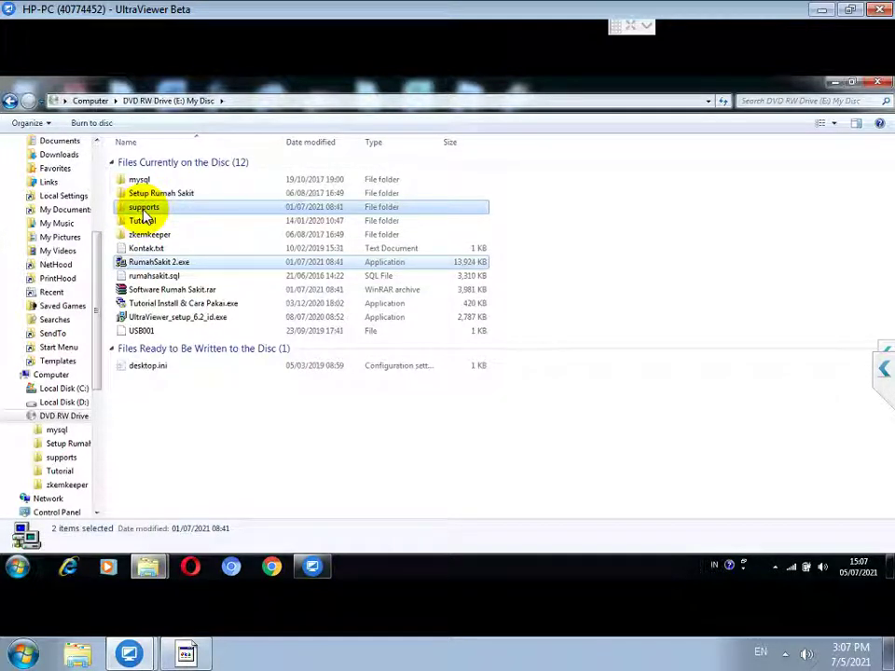
right_click(144, 214)
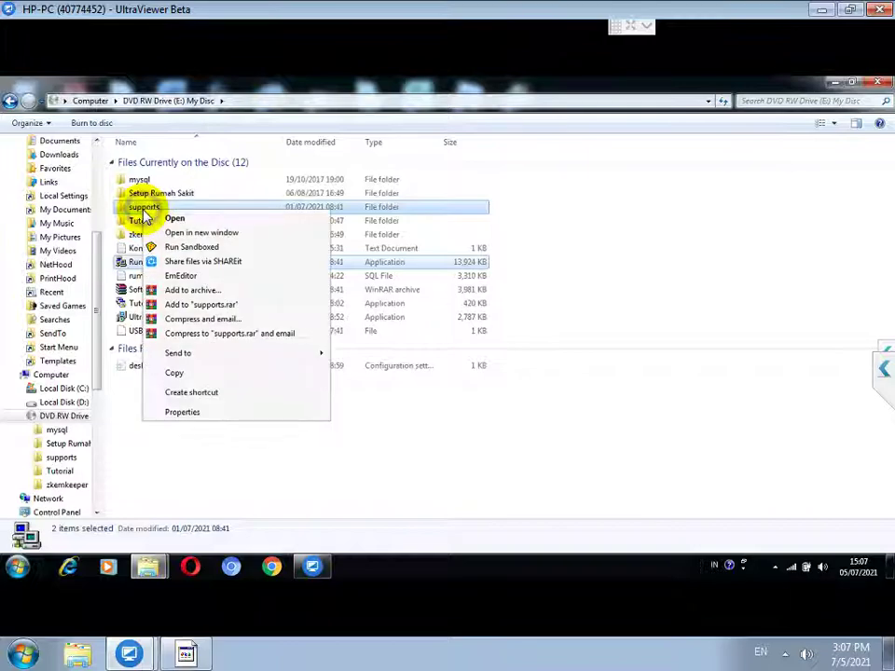
left_click(176, 374)
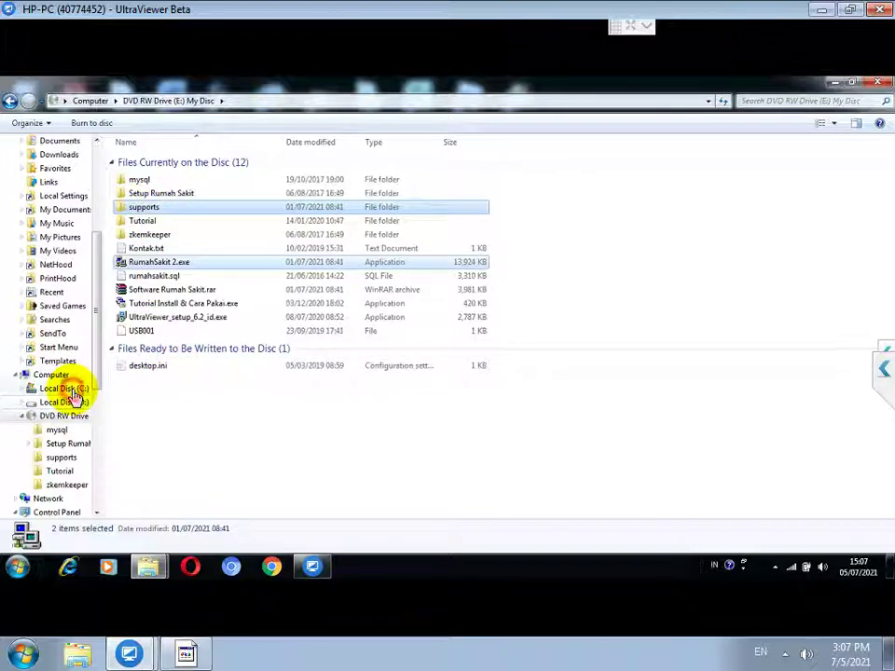
left_click(73, 392)
right_click(235, 424)
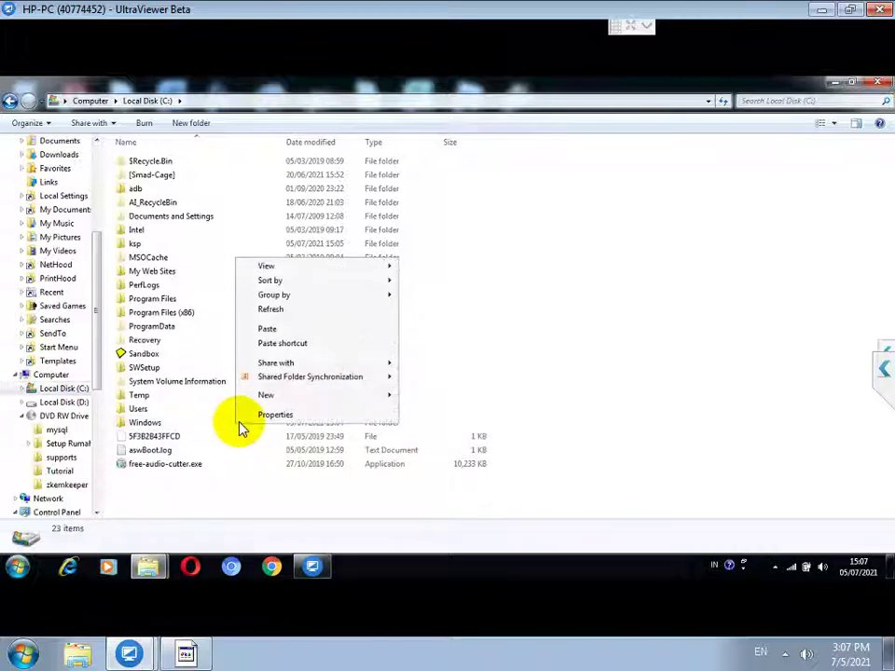
left_click(273, 330)
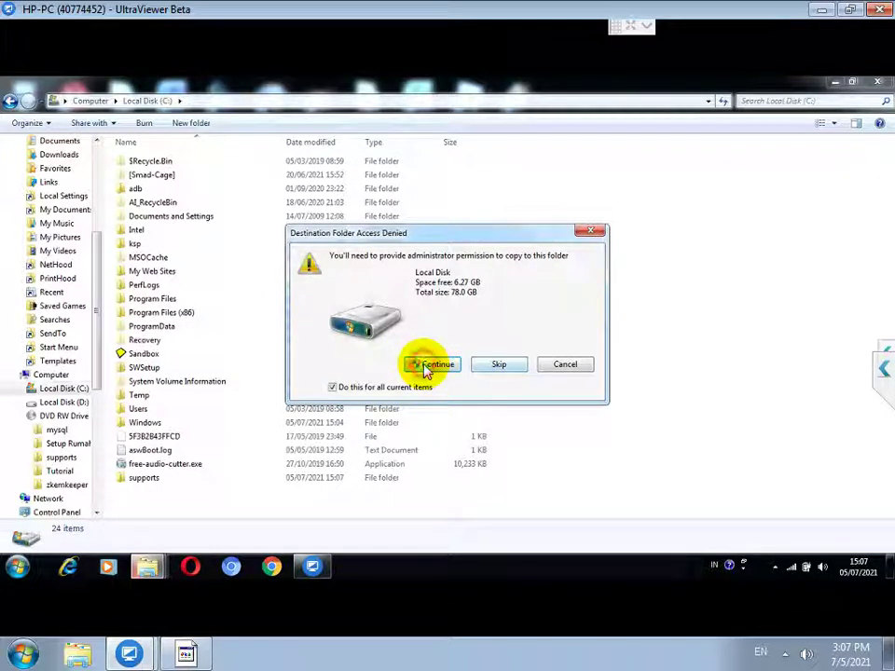
left_click(434, 364)
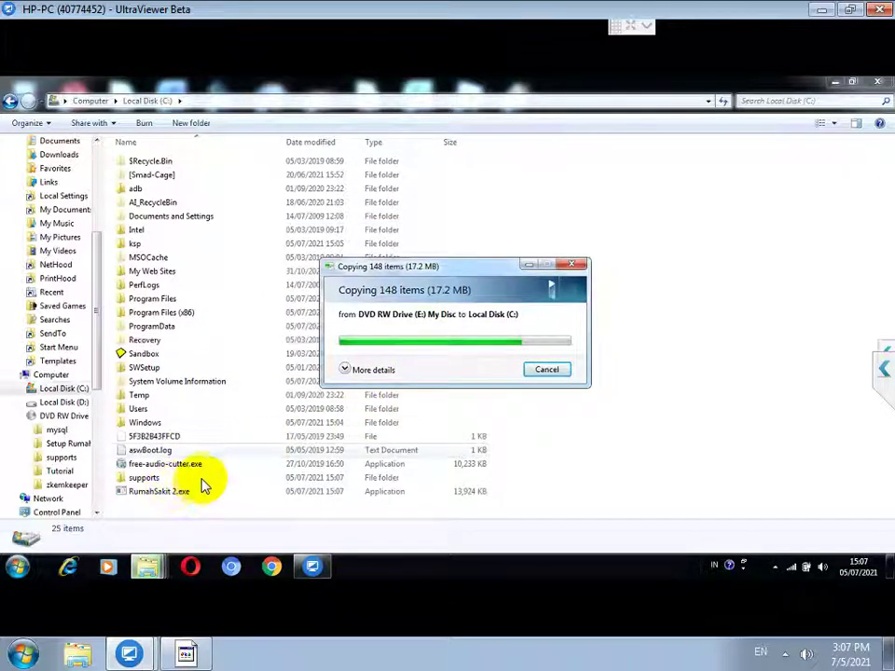
Step: Create a desktop shortcut for the copied RumahSakit 2.exe
left_click(176, 494)
right_click(175, 494)
mouse_move(324, 371)
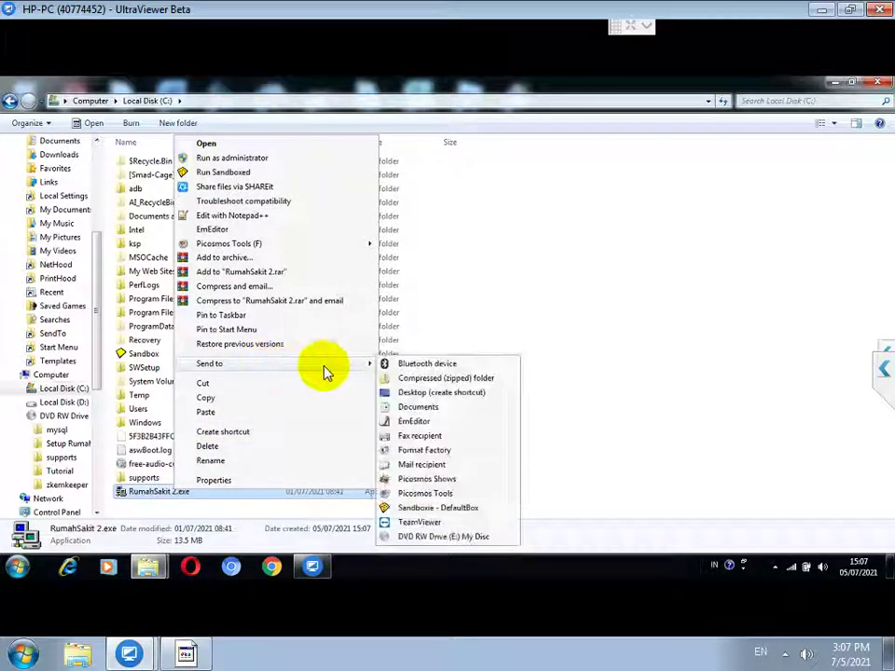
left_click(457, 398)
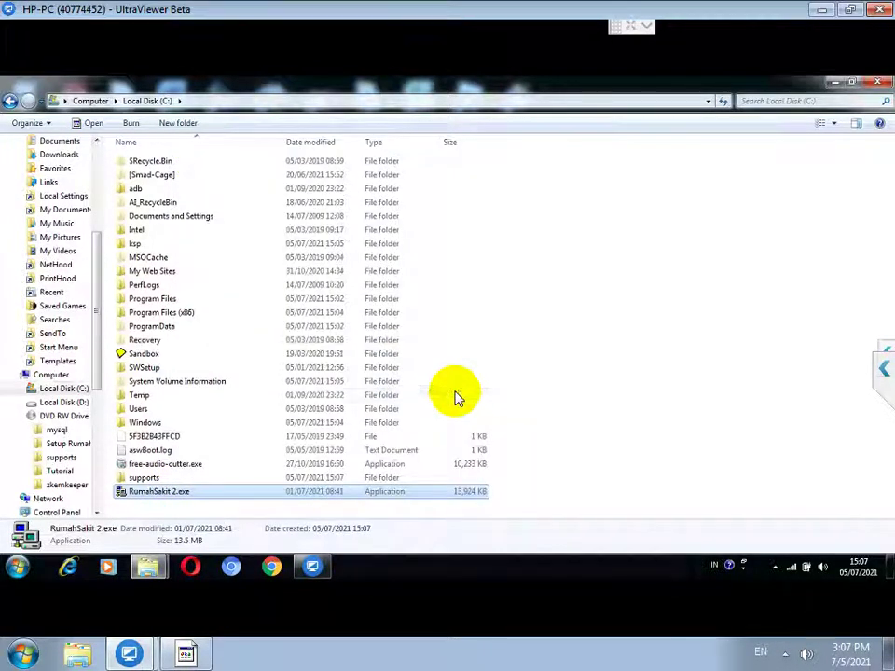
Step: Clear the Explorer windows and launch RumahSakit 2.exe from its desktop shortcut
left_click(834, 82)
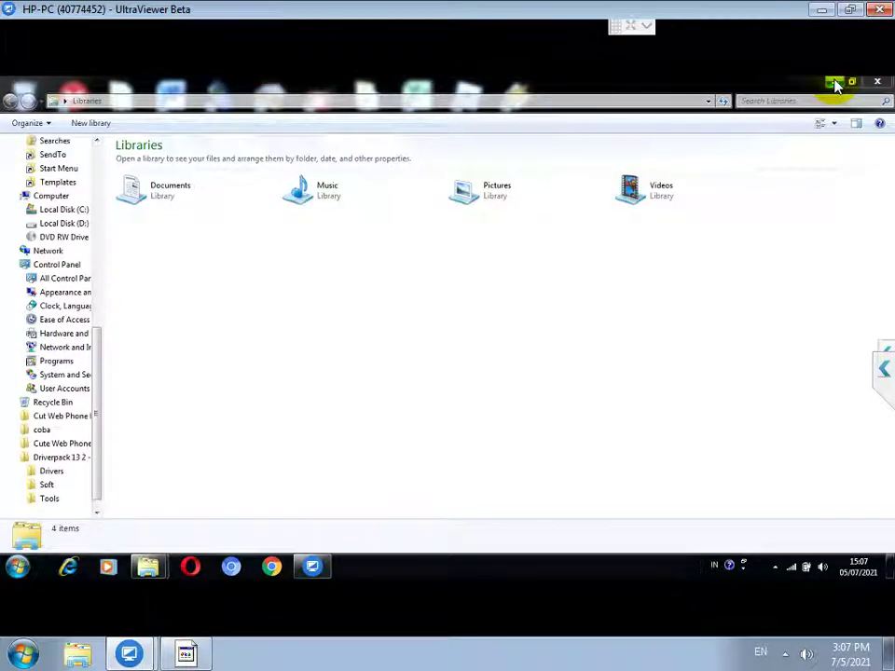
left_click(834, 83)
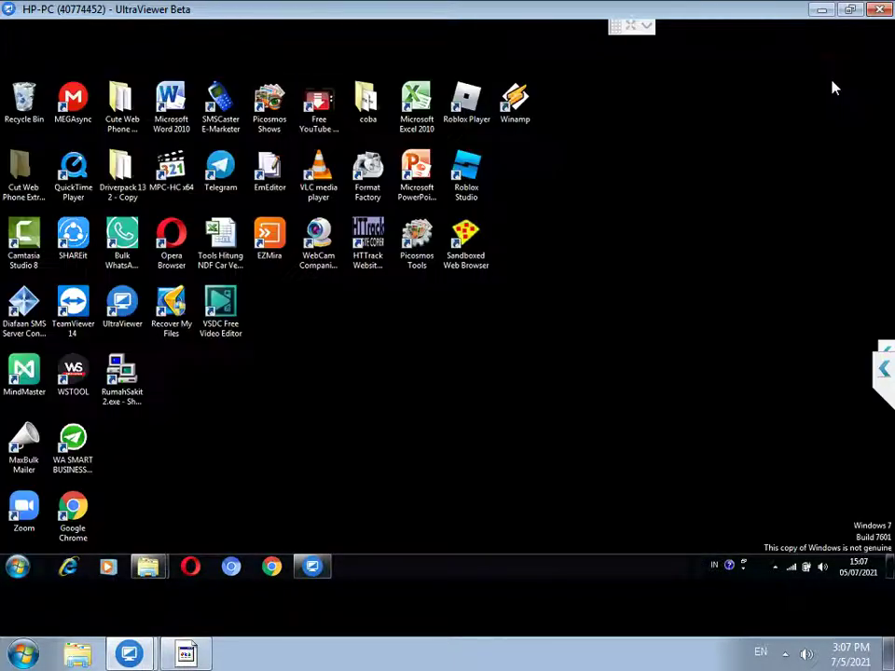
double_click(111, 401)
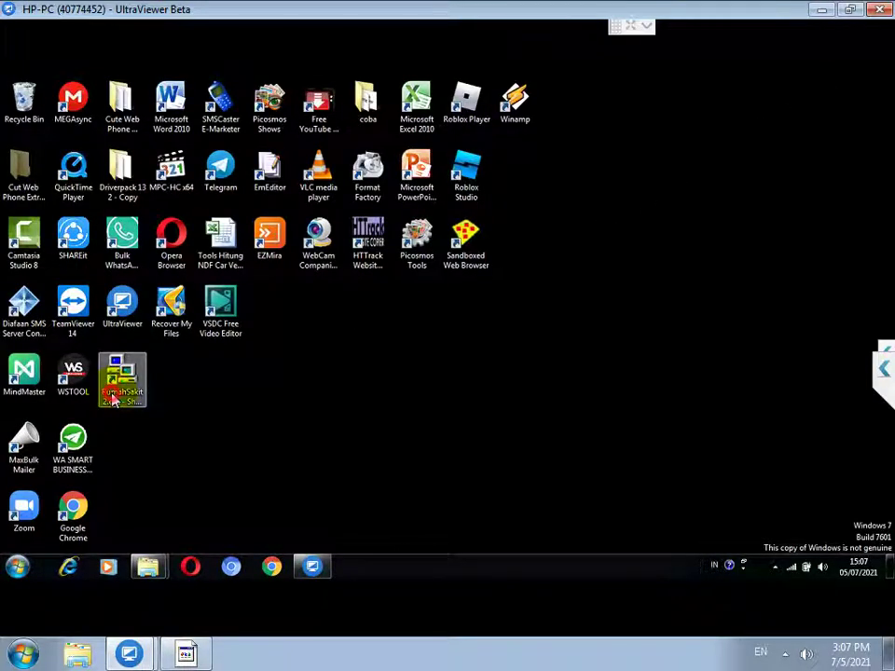
Step: Add a line about the login to the Notepad note, then hide the note
left_click(187, 652)
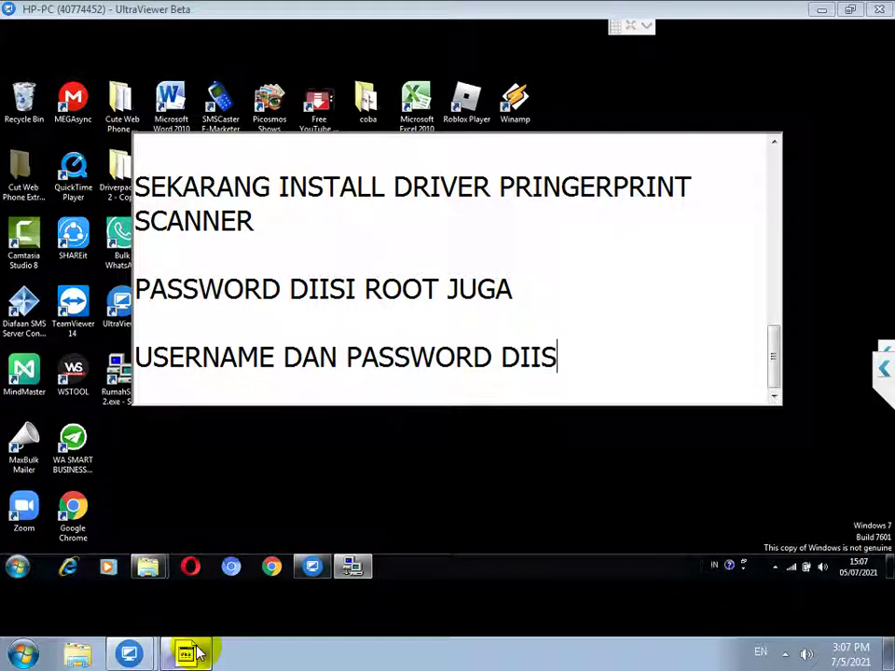
type("UA KECIL SEMUA")
key("Return")
key("Return")
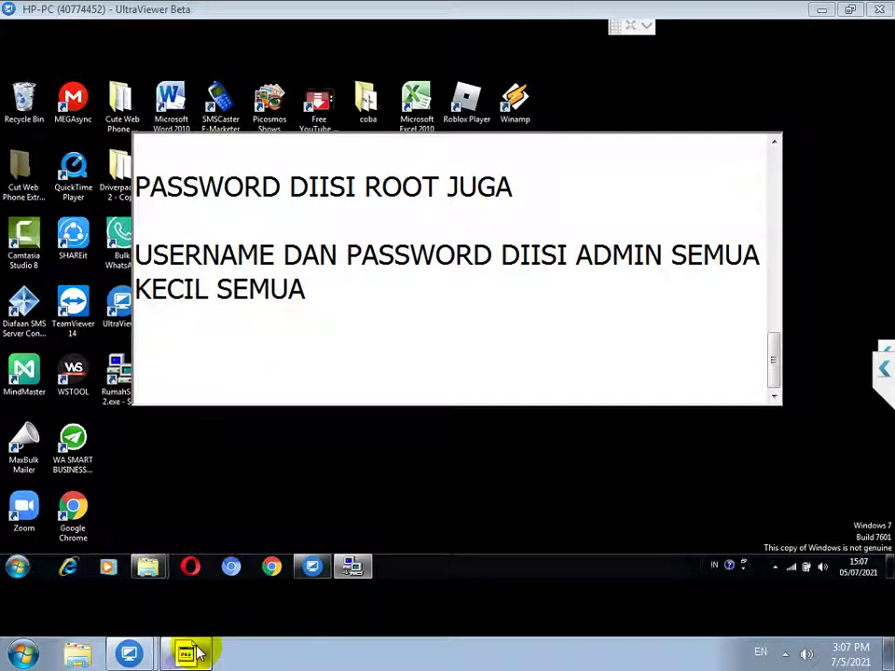
key("Escape")
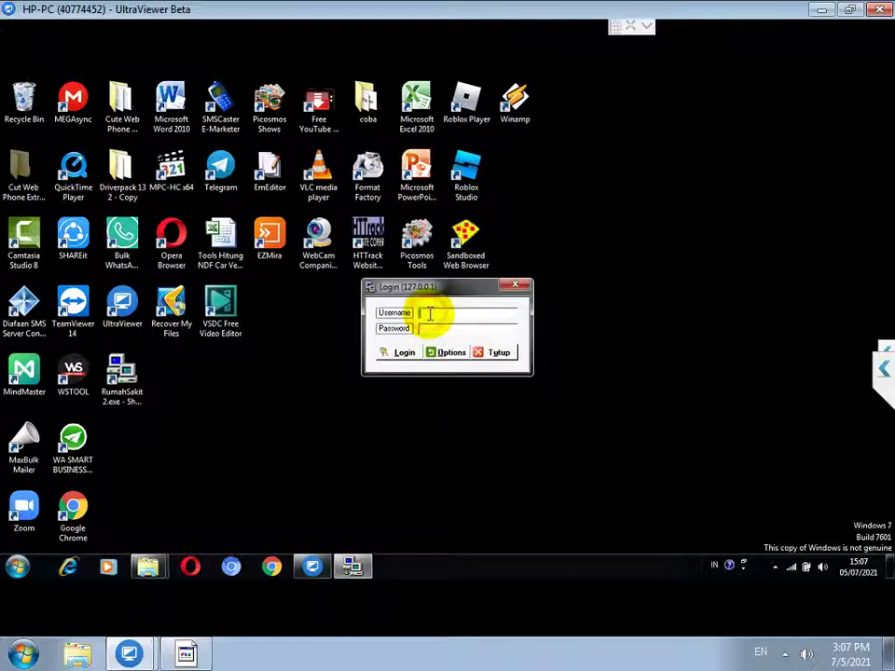
Step: Log in to Rumah Sakit ABC as admin with the account credentials
left_click(426, 313)
type("adminad")
left_click(400, 354)
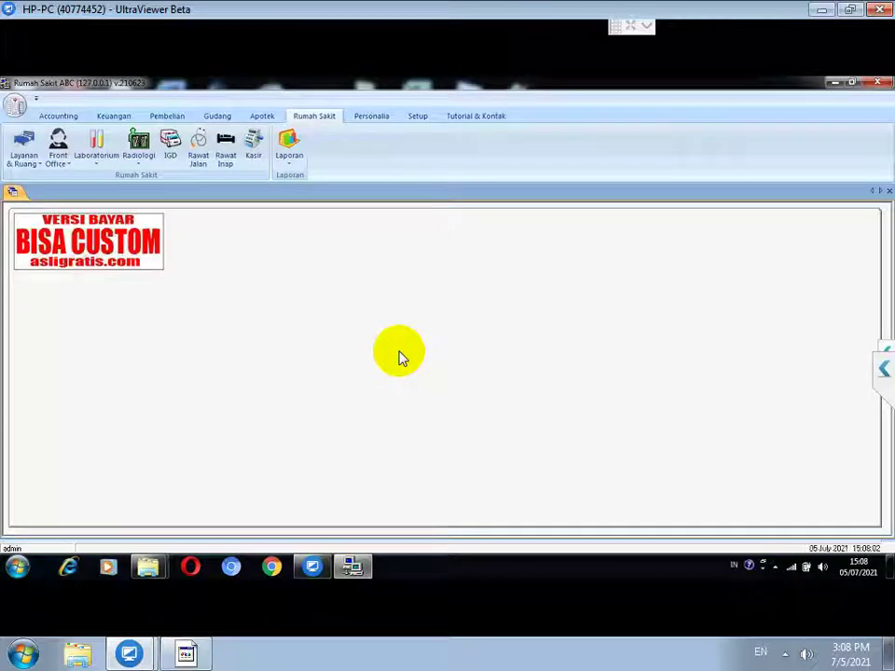
Step: Generate the Keuangan Laporan Kas cash report for 05 July 2021
left_click(290, 169)
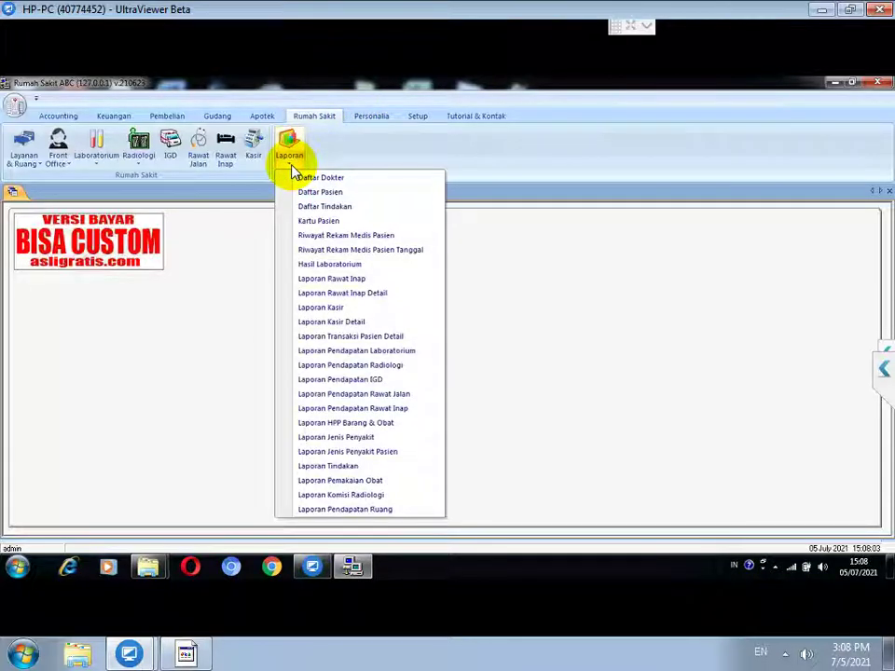
left_click(130, 119)
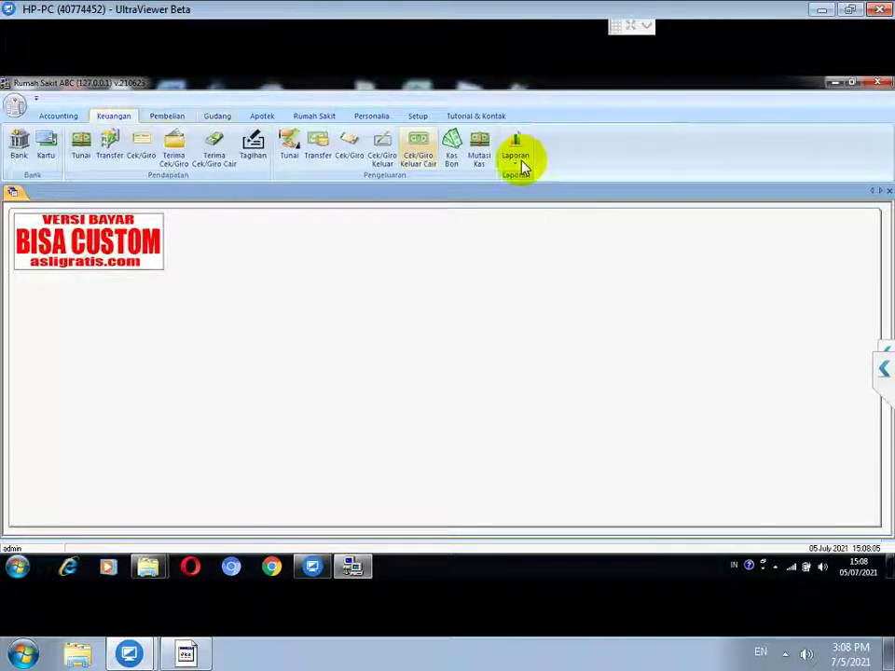
left_click(518, 170)
left_click(548, 181)
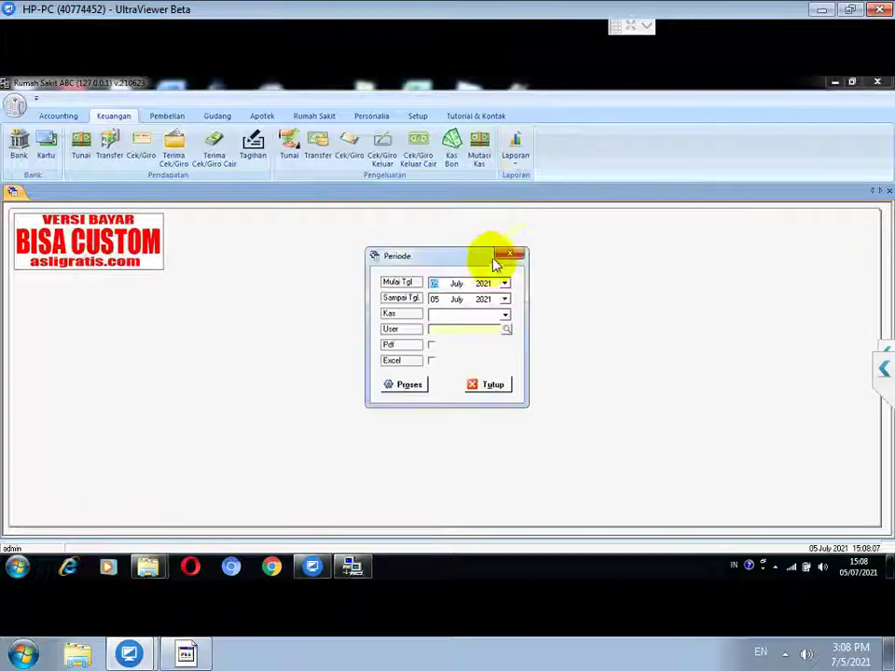
left_click(404, 386)
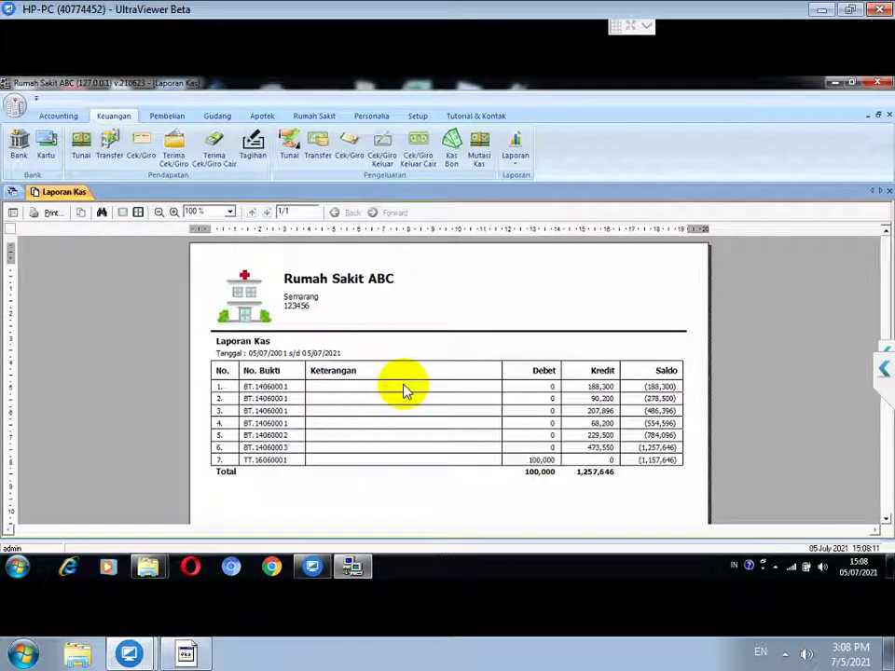
Step: Add the line 'TUNGGU TUTORIAL SELANJUTNYA' to the end of the Notepad note
left_click(191, 653)
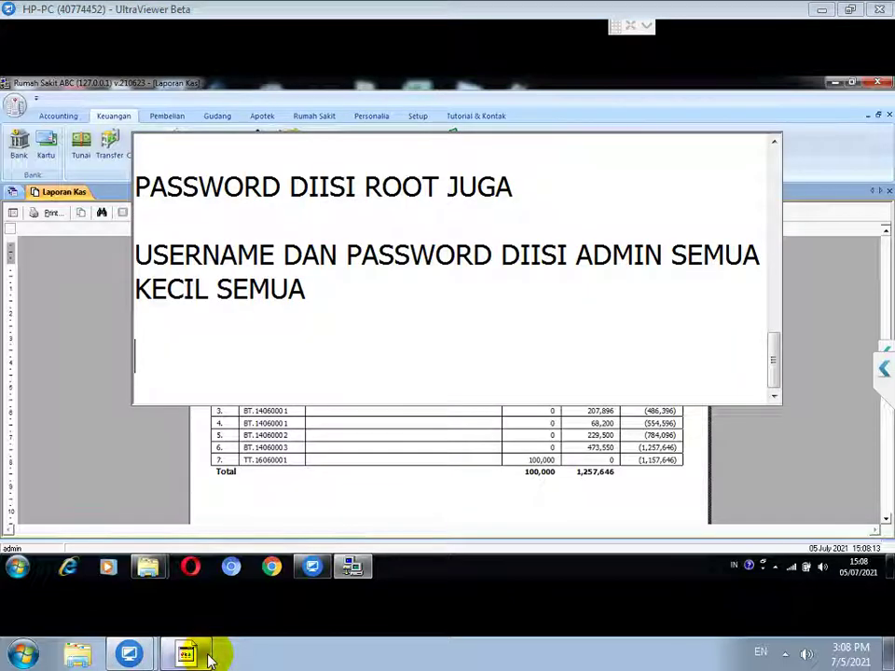
type("TUNGGU TUTORIA")
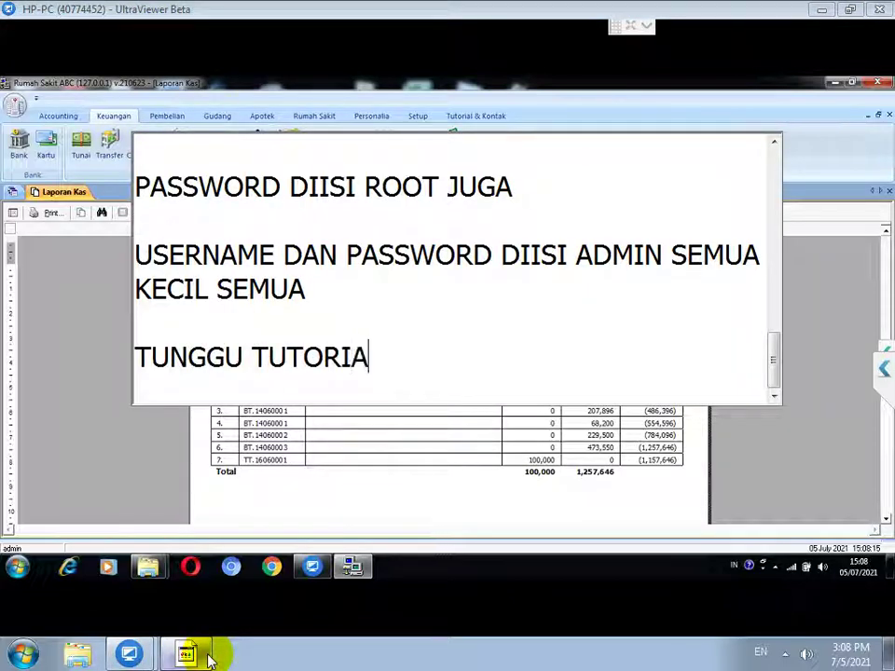
type("L SELANJUTNYA")
key("Return")
key("Return")
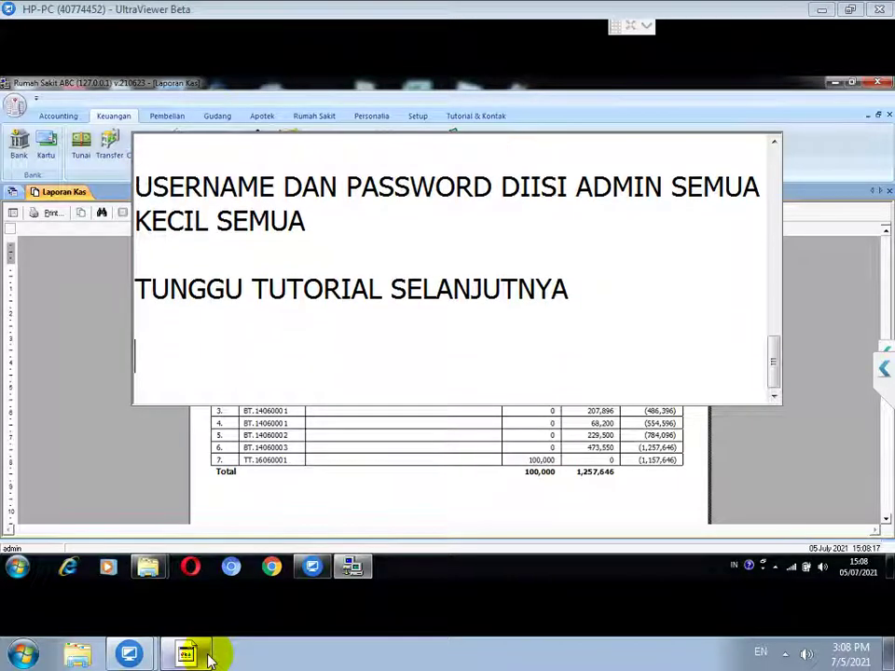